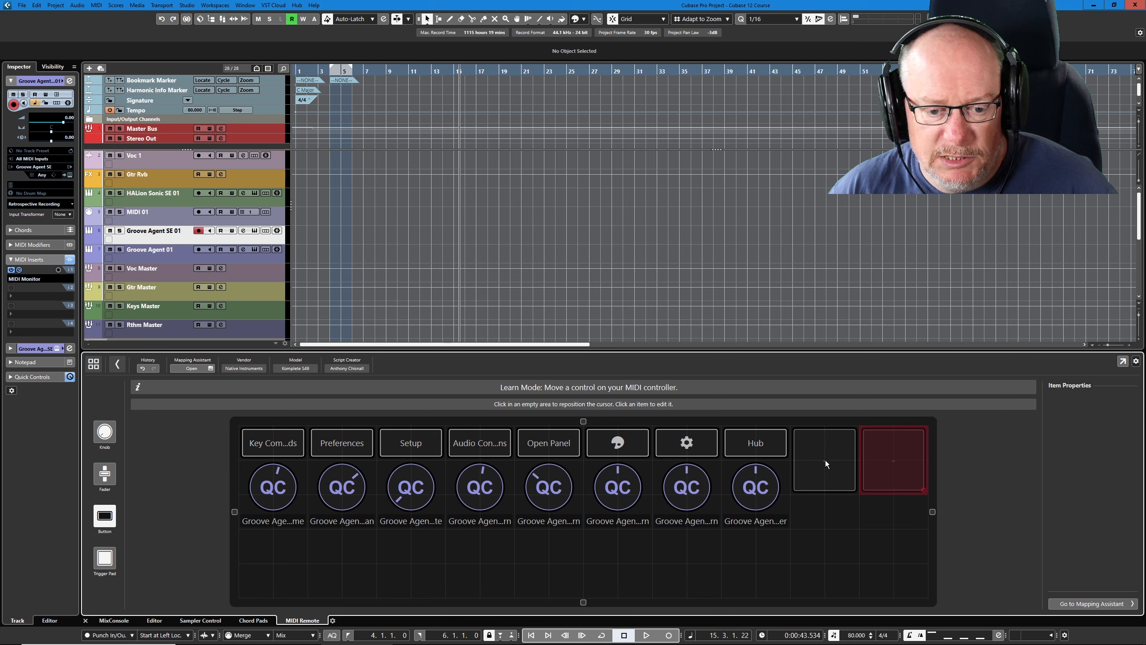
Delete the blank button beside Hub and add a row of eight half-height buttons beneath the QC knobs.
{"action": "left_click", "coordinate": [814, 445]}
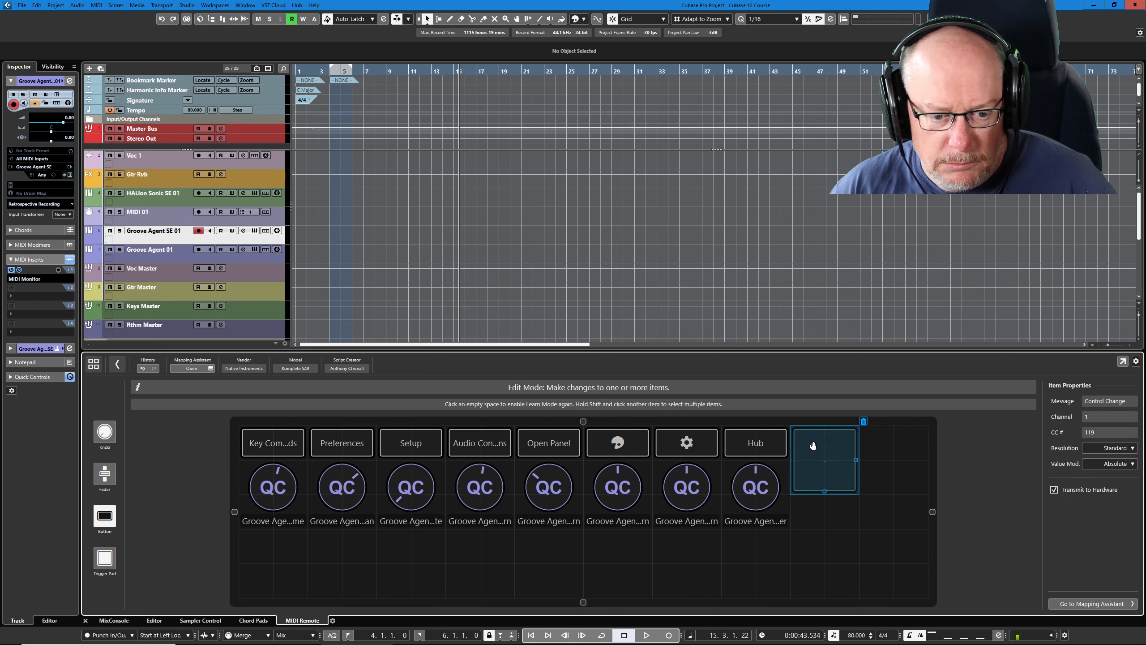
{"action": "left_click", "coordinate": [865, 424]}
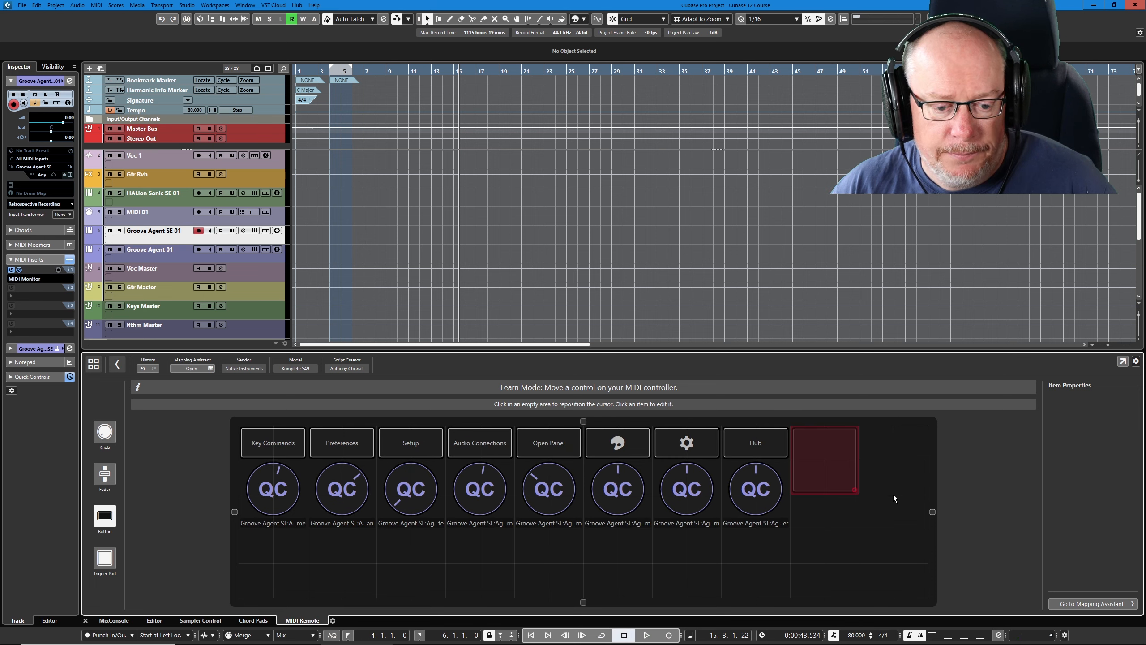
{"action": "left_click", "coordinate": [732, 542]}
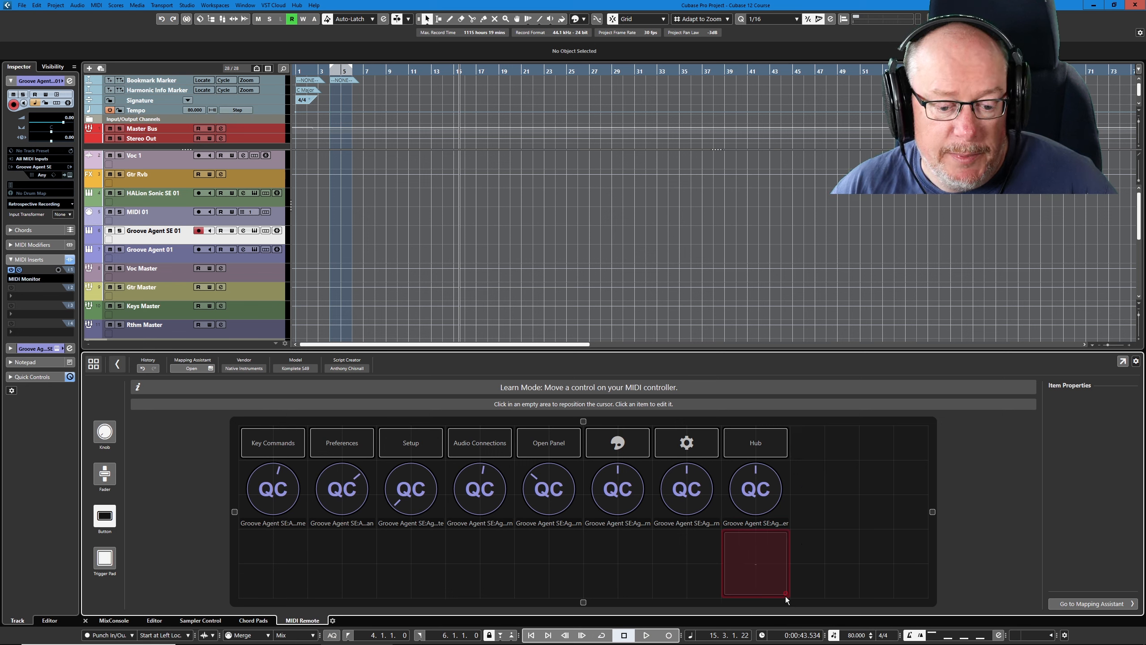
{"action": "left_click_drag", "start_coordinate": [783, 566], "coordinate": [783, 546]}
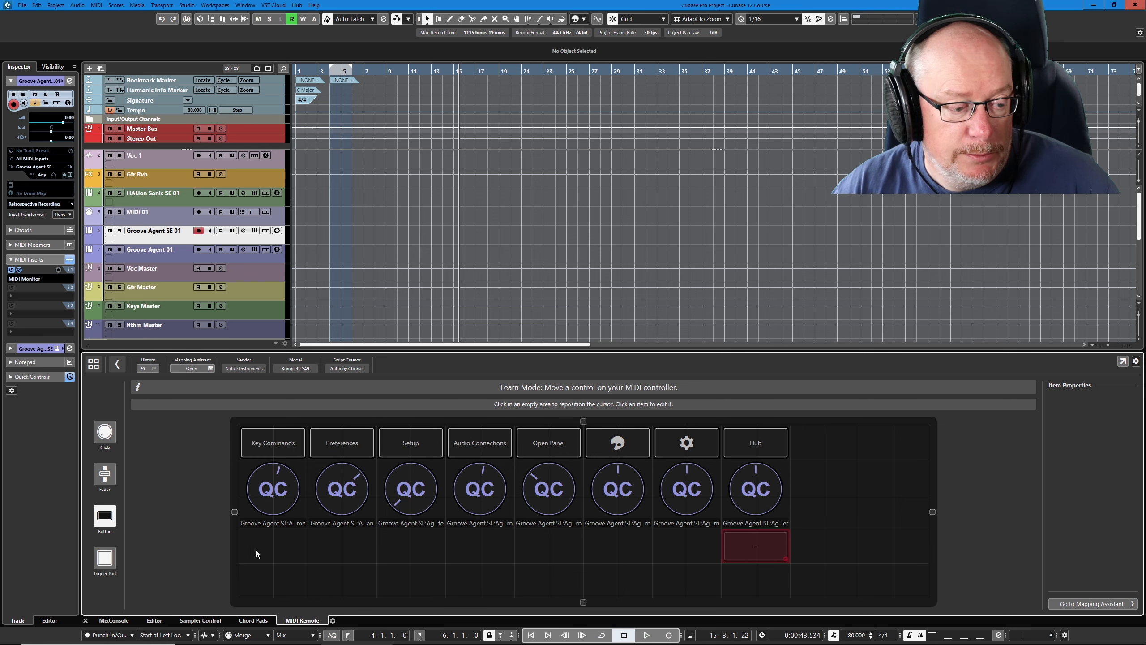
{"action": "left_click", "coordinate": [251, 536]}
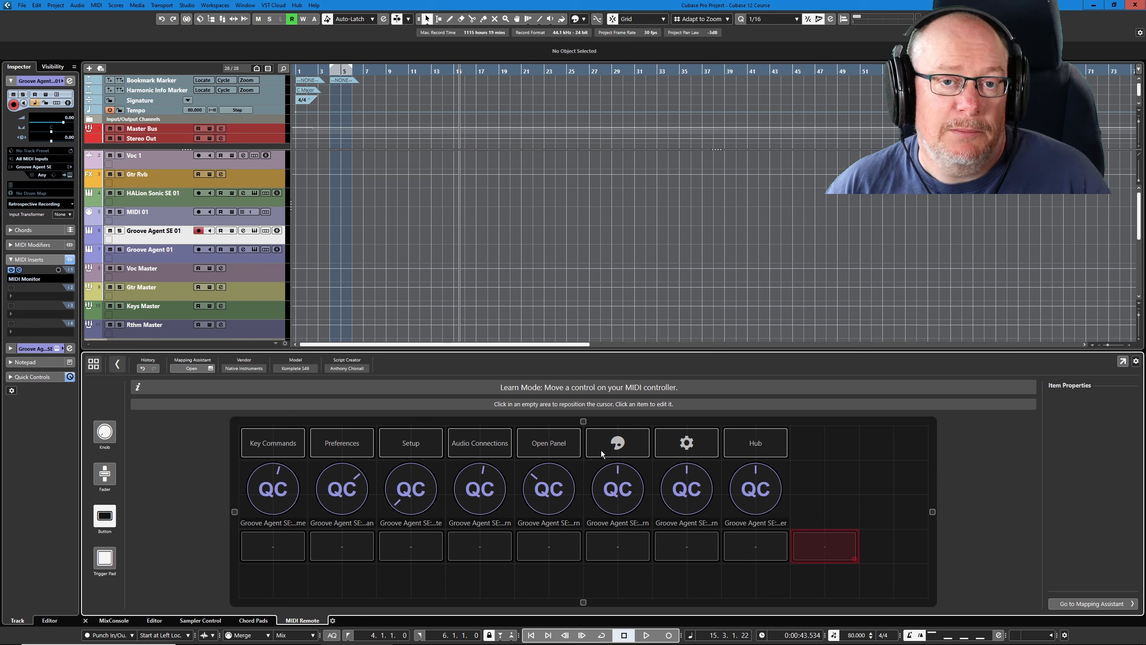
Inspect the MIDI channel and CC number of the first, seventh and eighth buttons in the new row.
{"action": "left_click", "coordinate": [734, 538]}
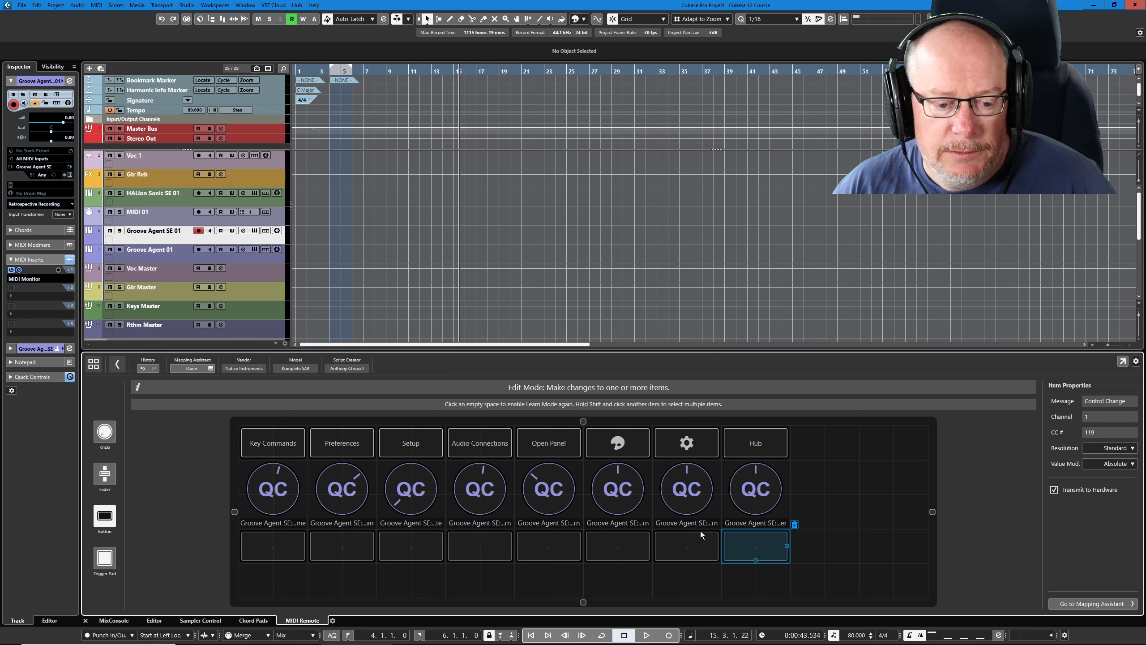
{"action": "left_click", "coordinate": [682, 543]}
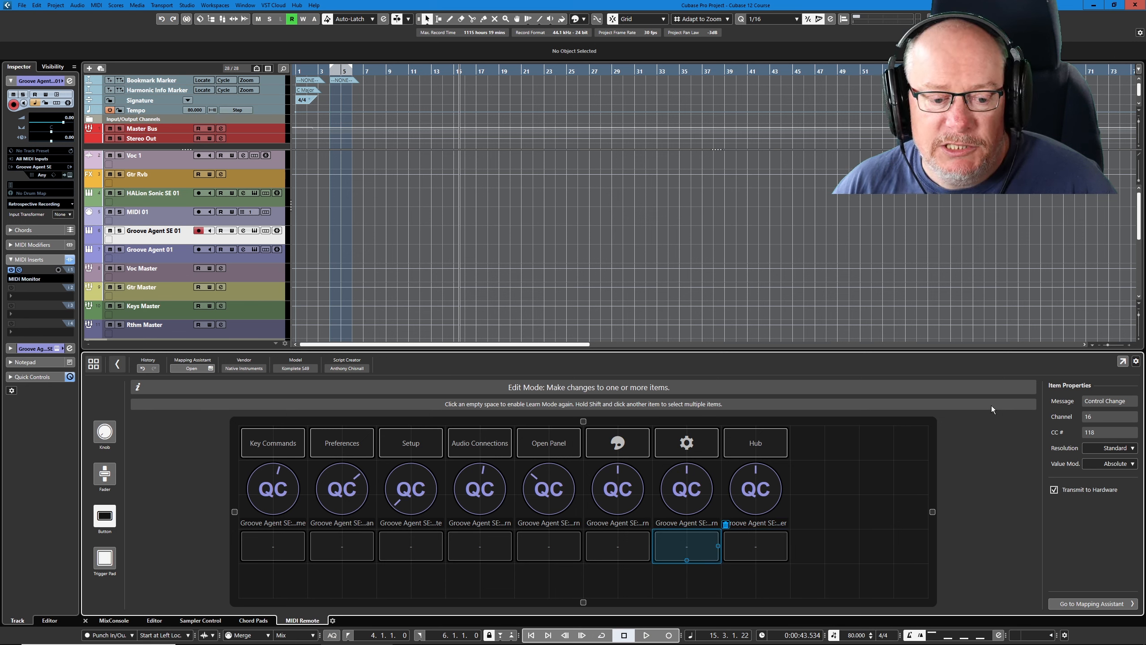
{"action": "left_click", "coordinate": [279, 542]}
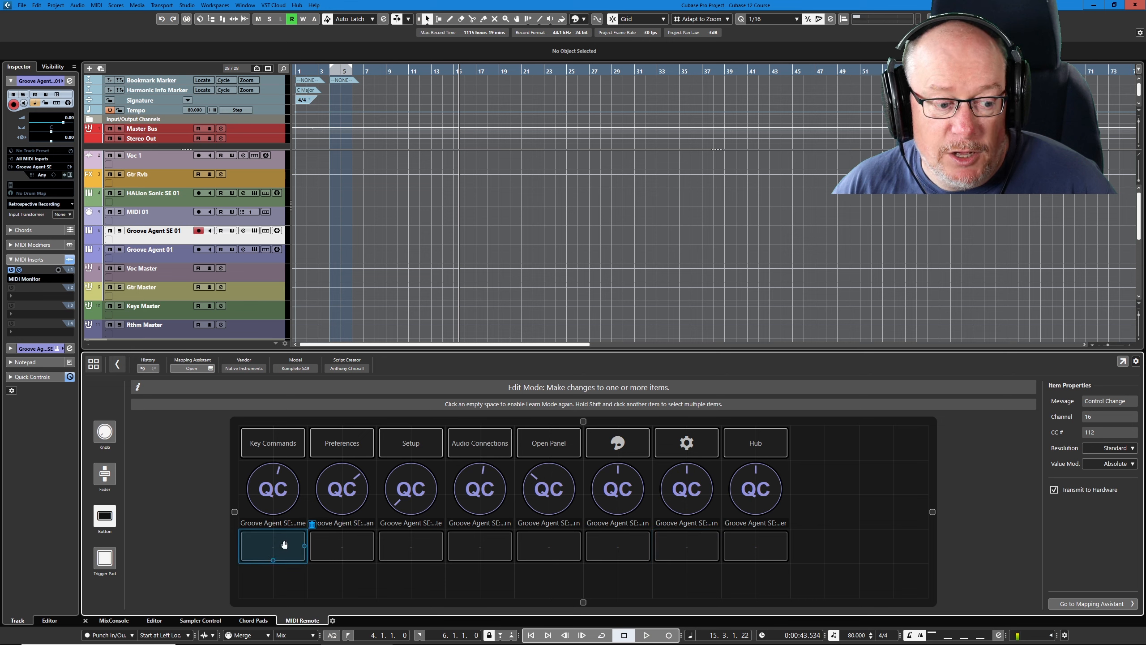
{"action": "left_click", "coordinate": [682, 543]}
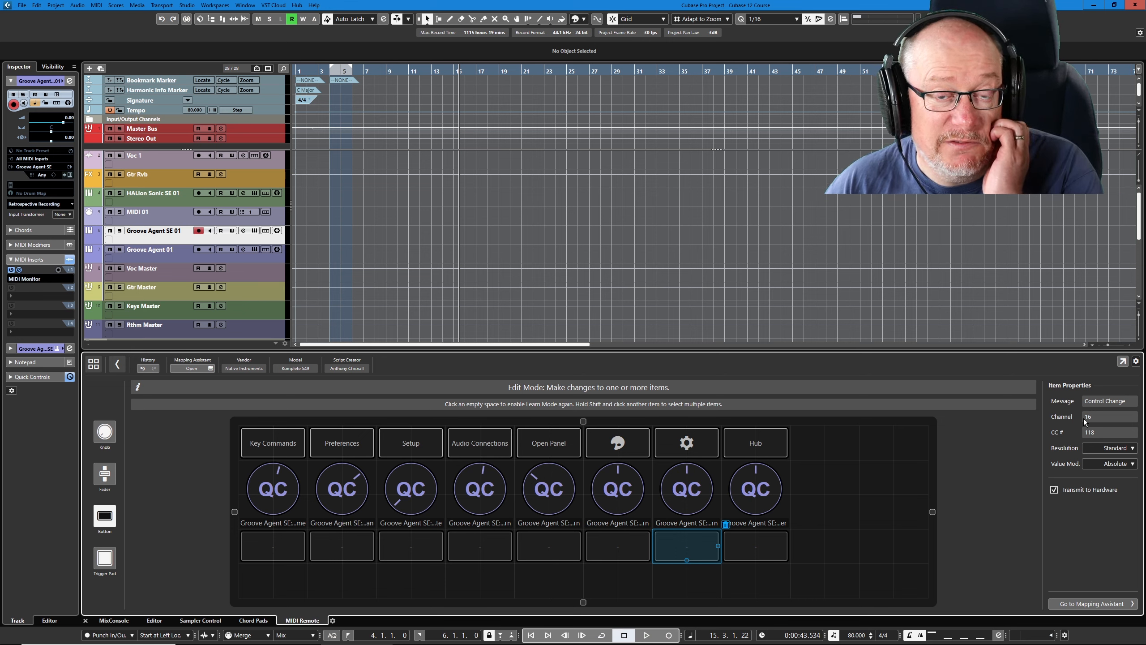
{"action": "left_click", "coordinate": [740, 542]}
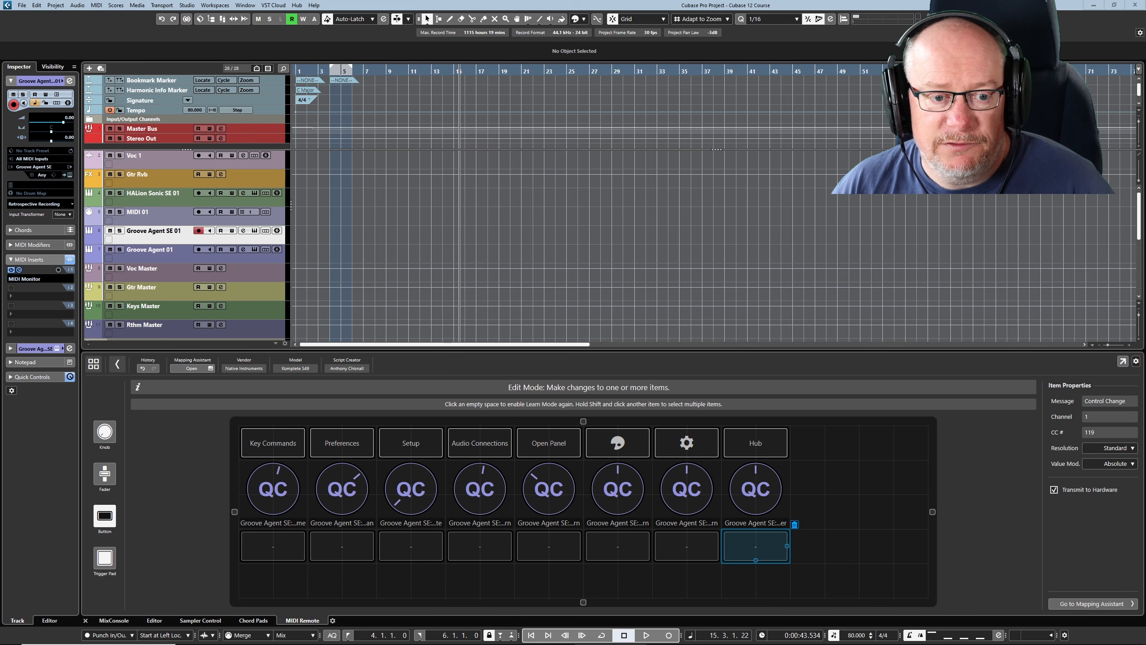
Switch to Komplete Kontrol and examine the page 2 button assignments in Template 1, comparing CC 119 with its neighbours.
{"action": "left_click_drag", "start_coordinate": [1145, 277], "coordinate": [467, 235]}
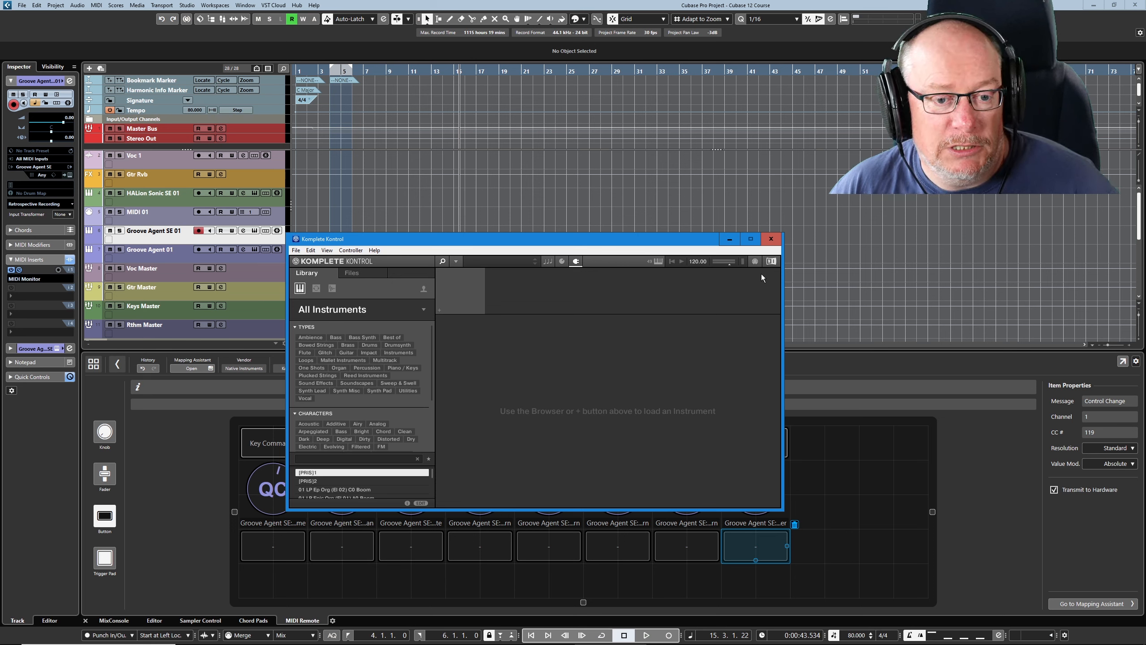
{"action": "left_click", "coordinate": [755, 261]}
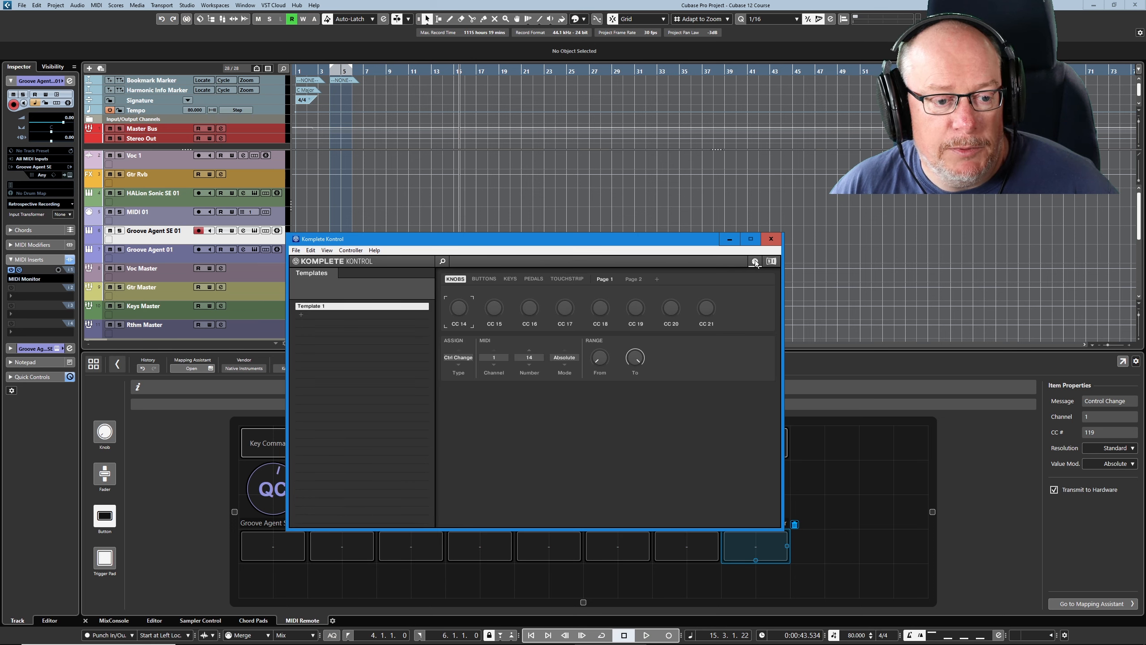
{"action": "left_click", "coordinate": [486, 278]}
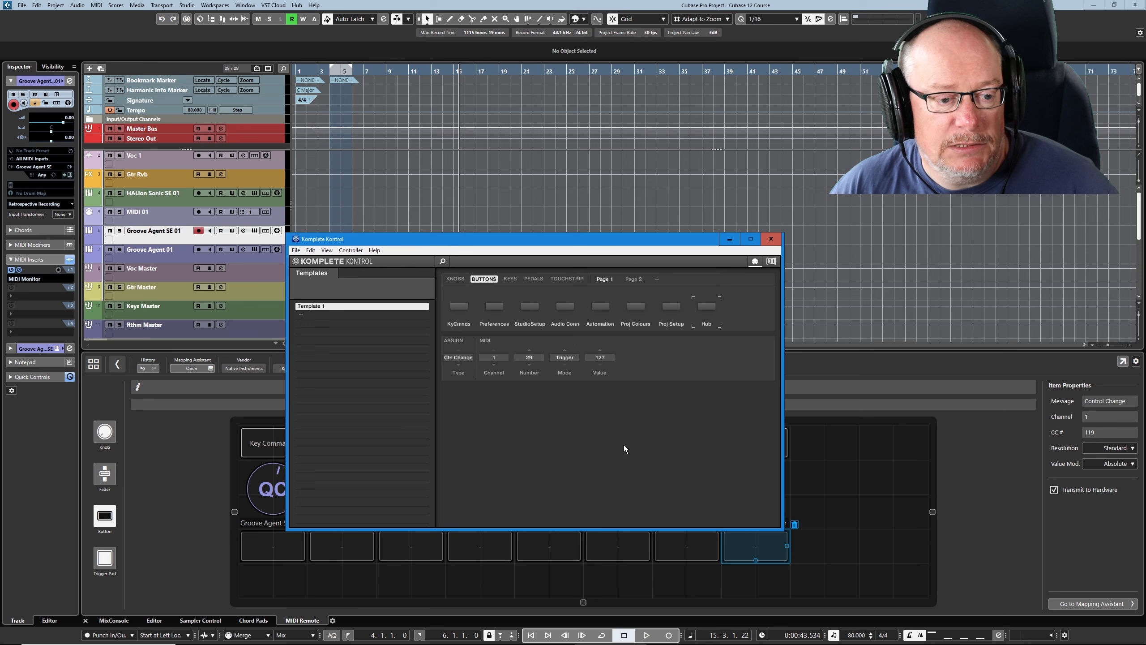
{"action": "left_click", "coordinate": [633, 278]}
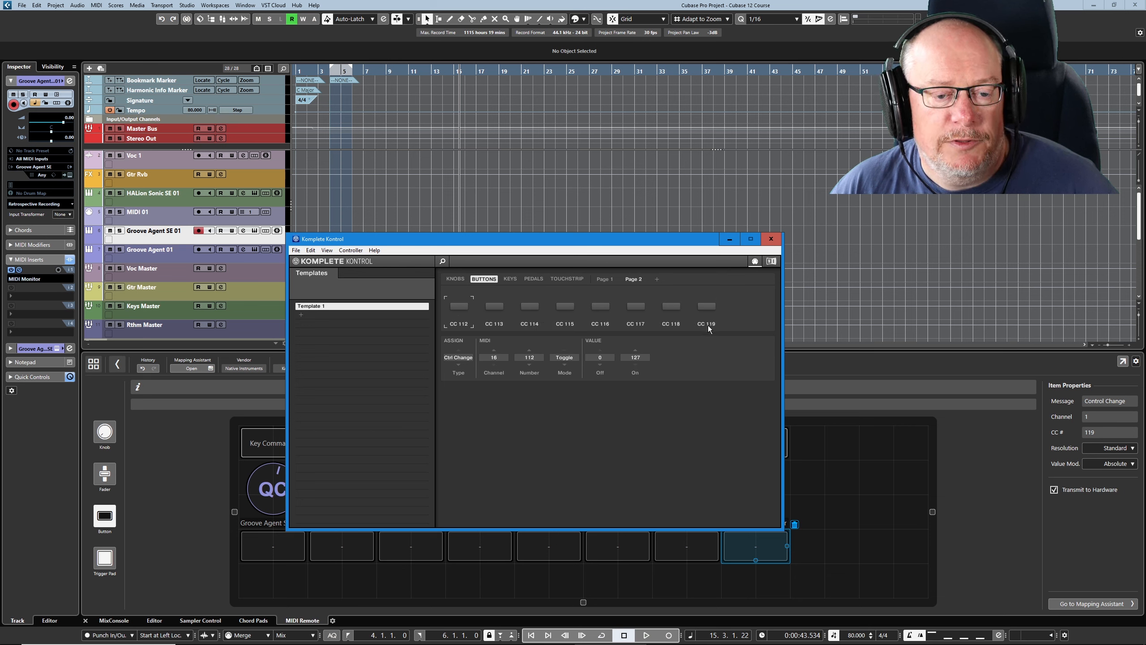
{"action": "left_click", "coordinate": [708, 306]}
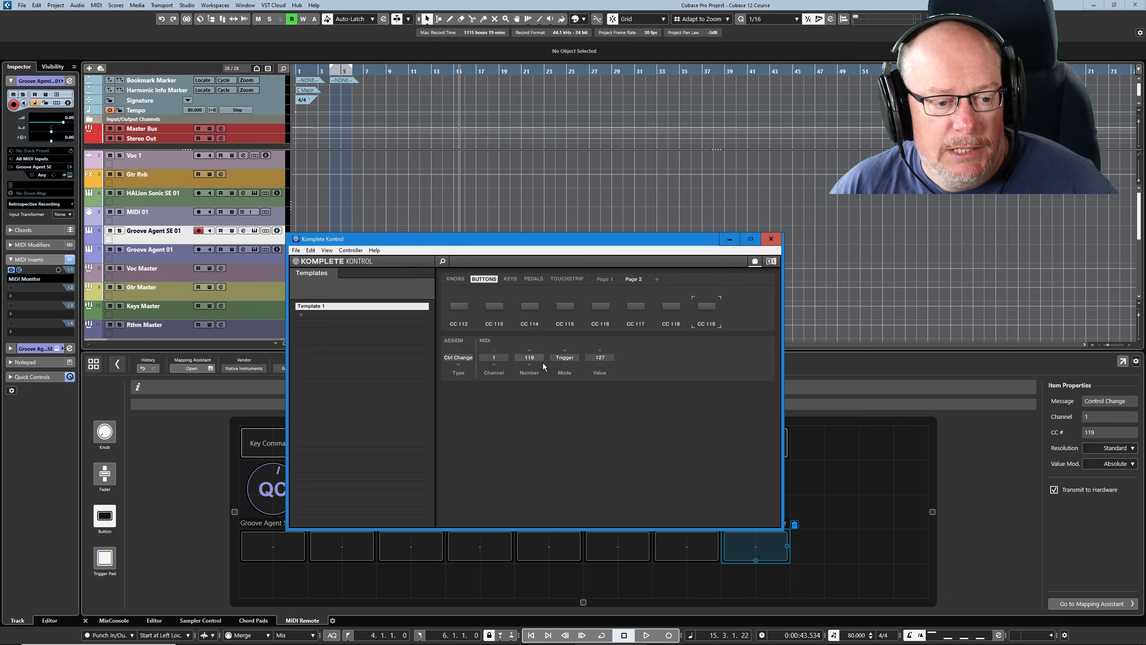
{"action": "left_click", "coordinate": [672, 307]}
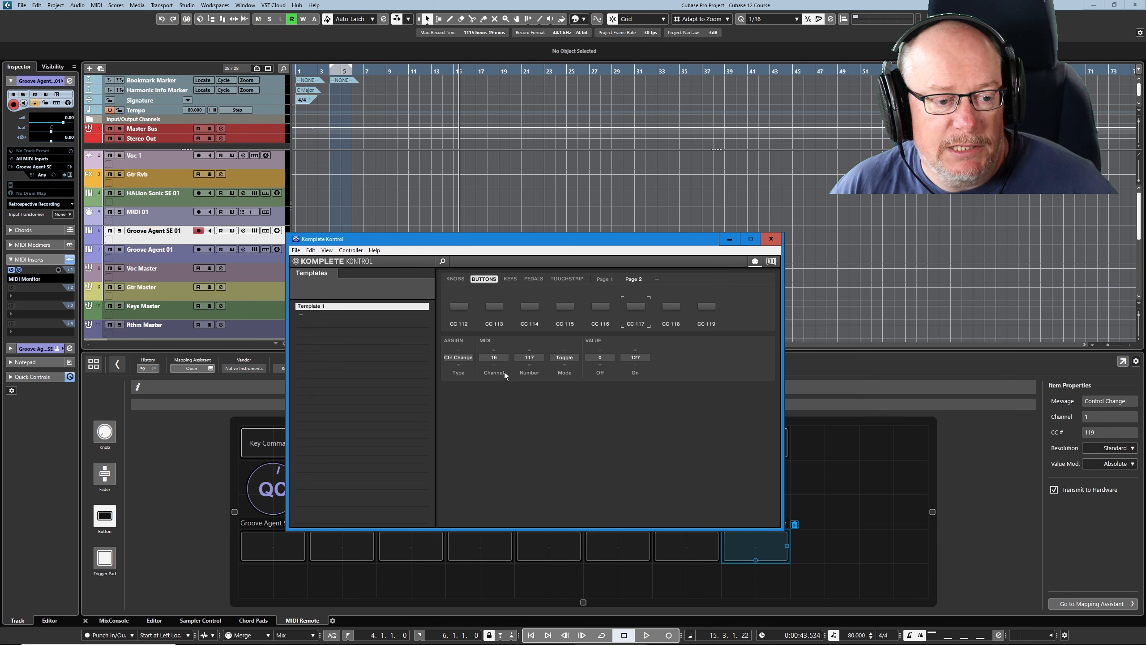
{"action": "left_click", "coordinate": [699, 306]}
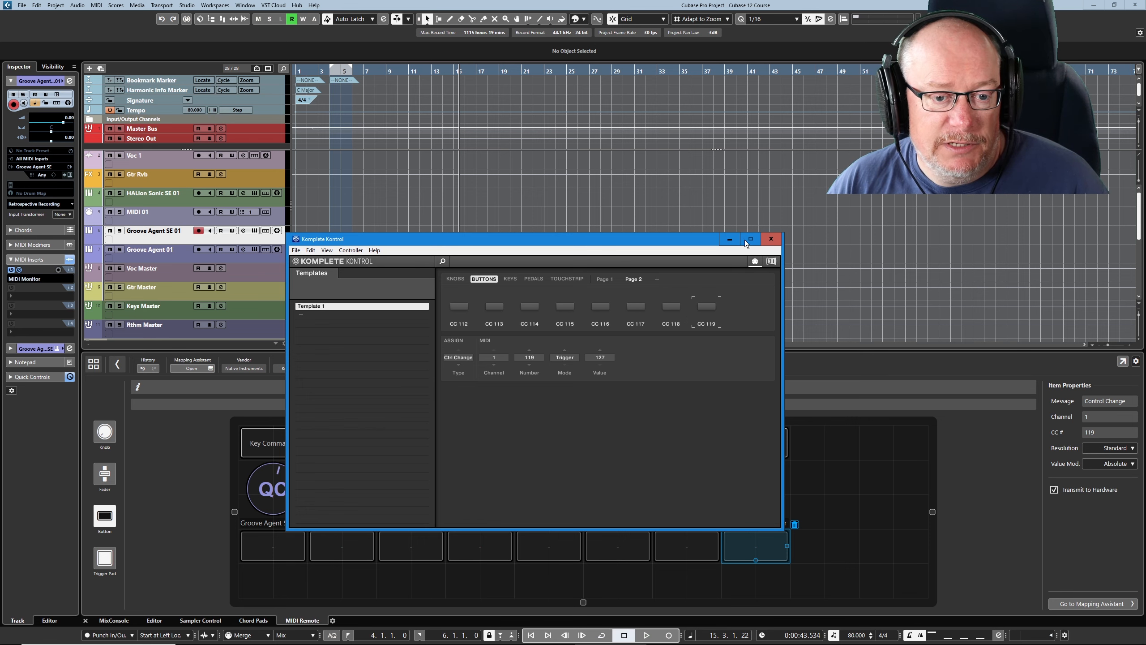
{"action": "left_click", "coordinate": [730, 239]}
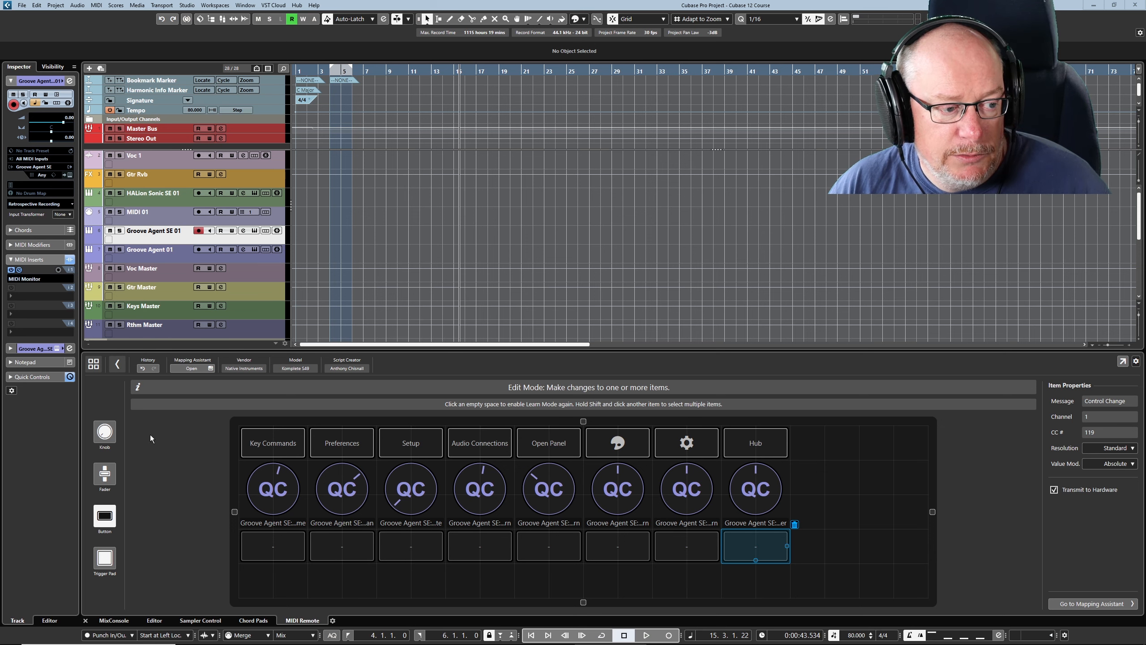
Leave the surface editor and open the MIDI Remote Mapping Assistant with its Functions Browser shown.
{"action": "left_click", "coordinate": [117, 363]}
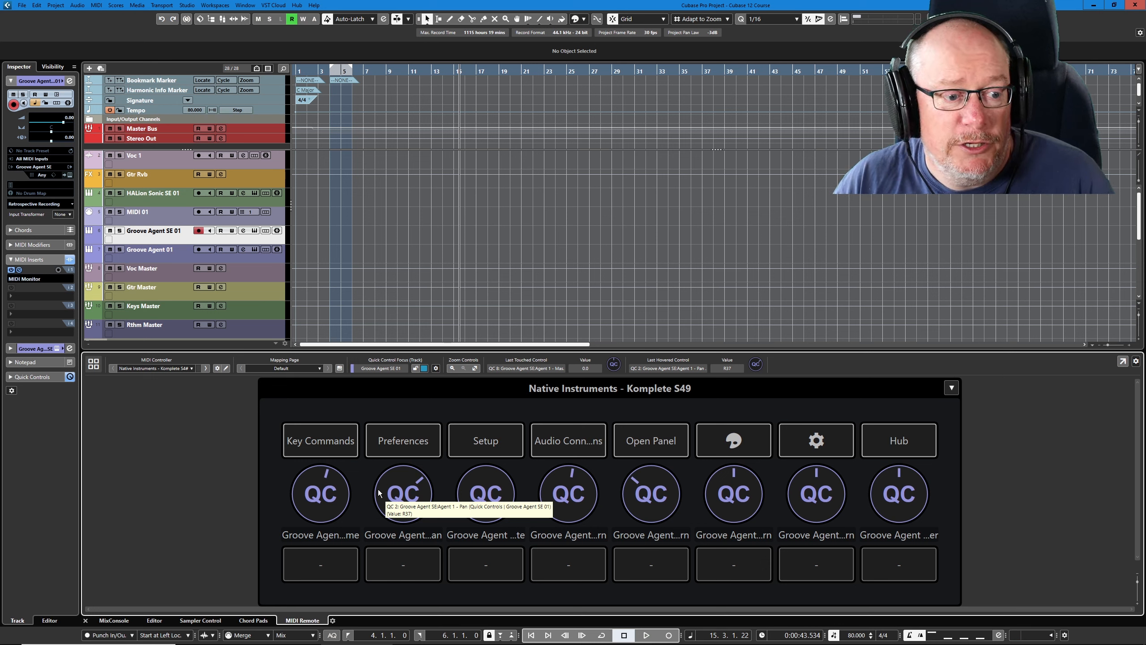
{"action": "left_click", "coordinate": [339, 369]}
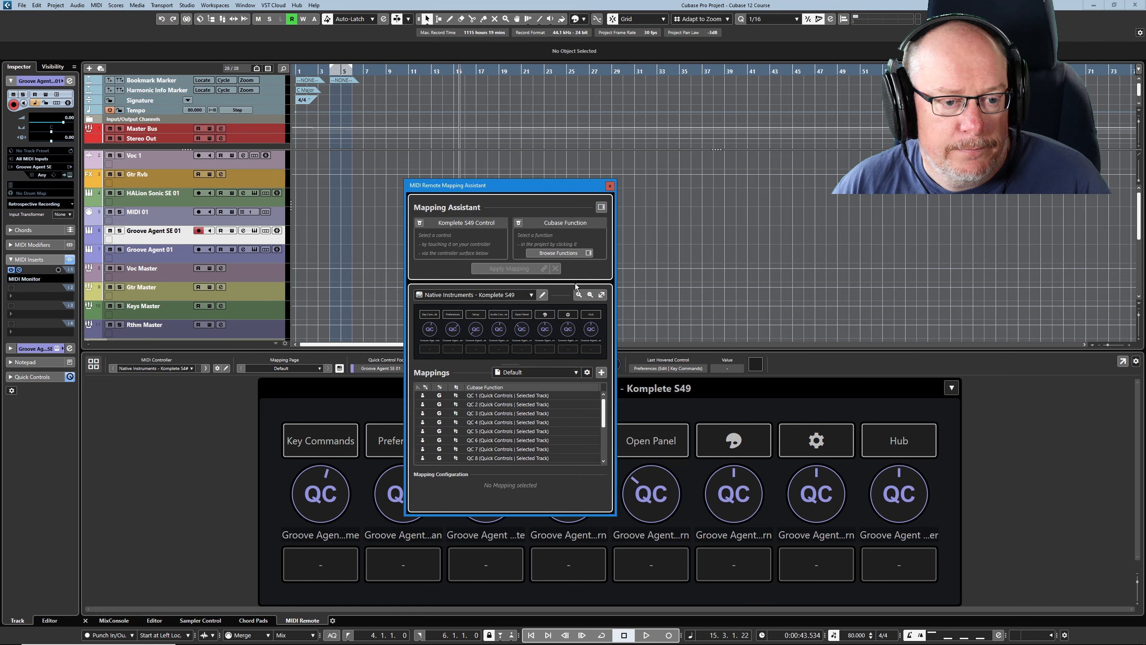
{"action": "left_click", "coordinate": [601, 207]}
{"action": "left_click_drag", "start_coordinate": [591, 185], "coordinate": [524, 176]}
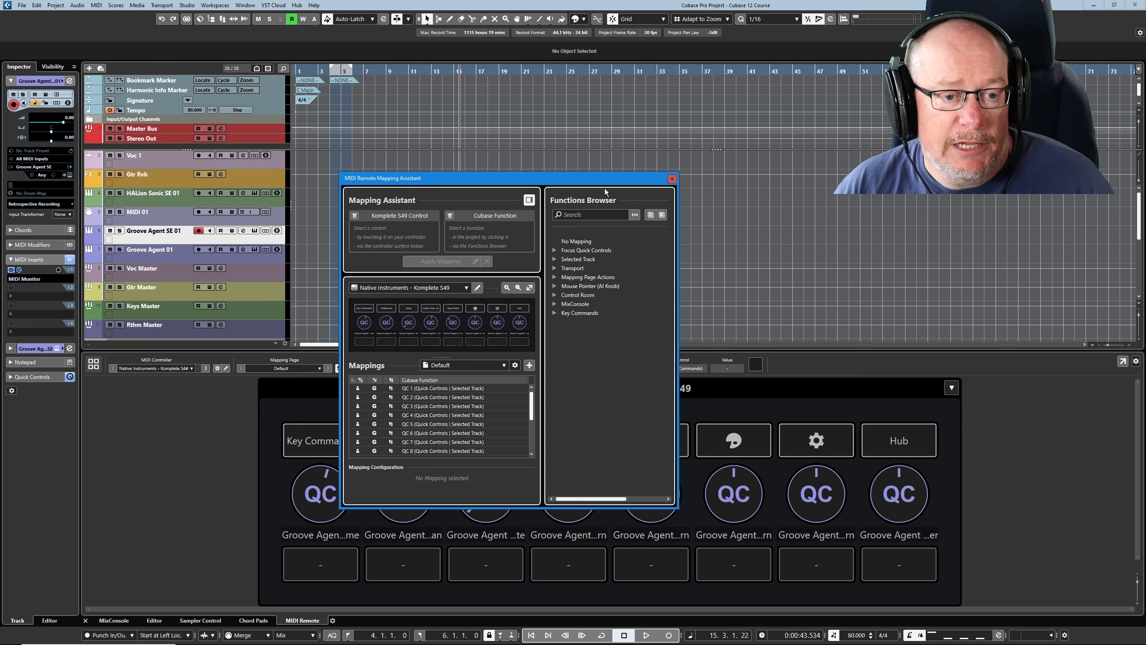
Search the functions for "solo" and examine the entries under Selected Track, MixConsole and Key Commands.
{"action": "left_click", "coordinate": [584, 214]}
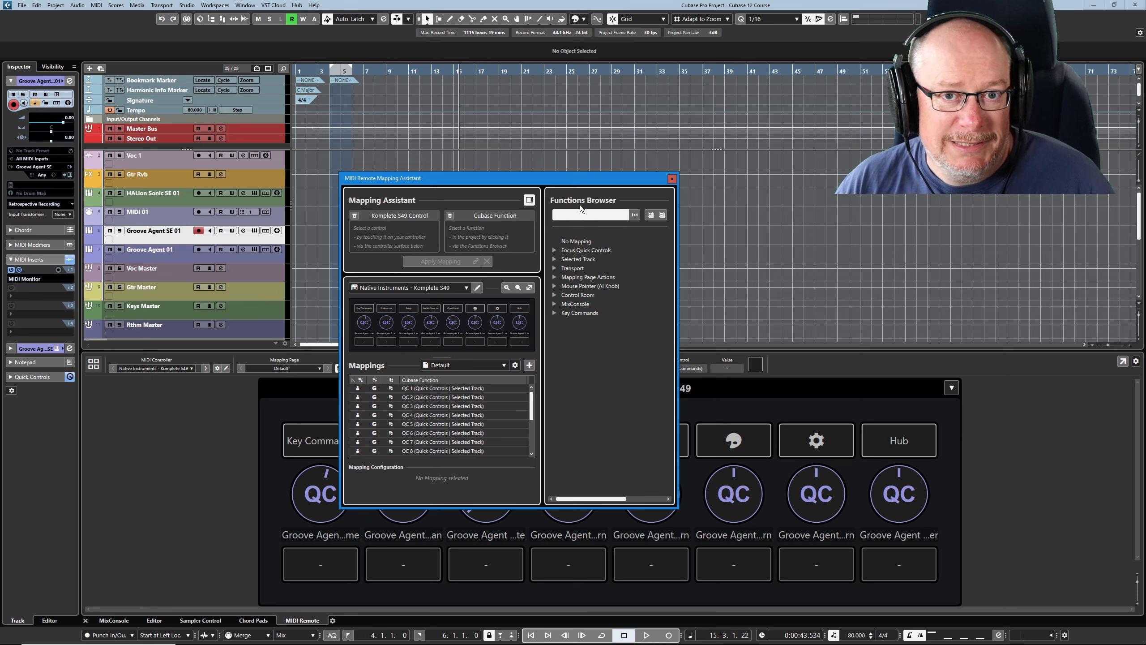
{"action": "type", "text": "solo"}
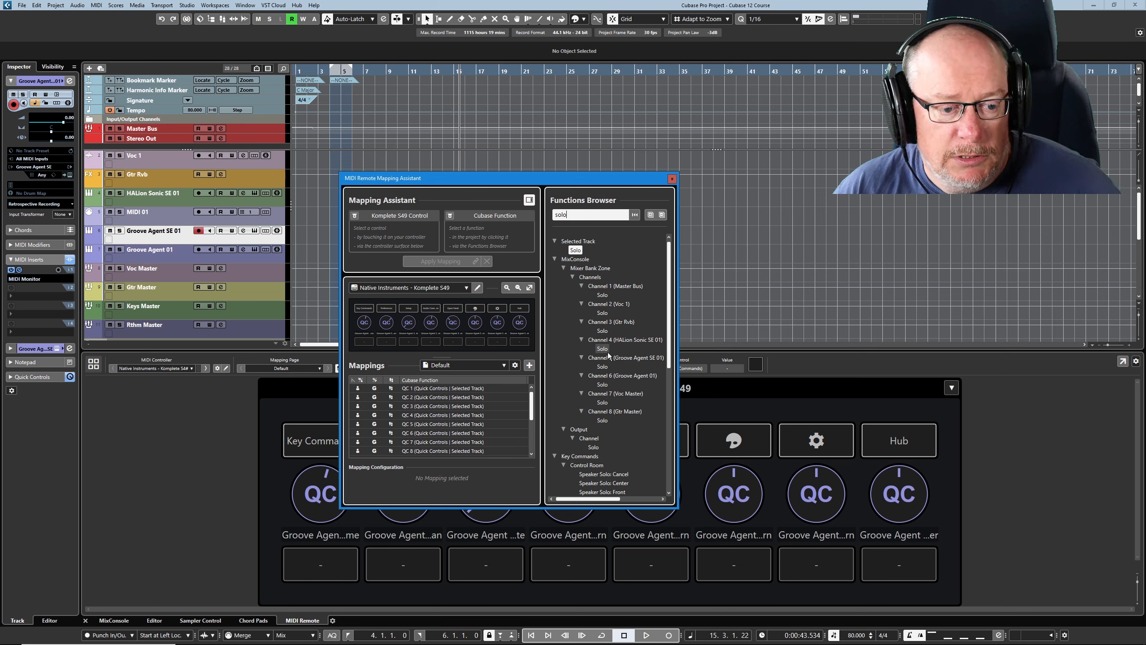
{"action": "scroll", "coordinate": [605, 346], "scroll_direction": "down", "scroll_amount": 8}
{"action": "scroll", "coordinate": [603, 345], "scroll_direction": "up", "scroll_amount": 3}
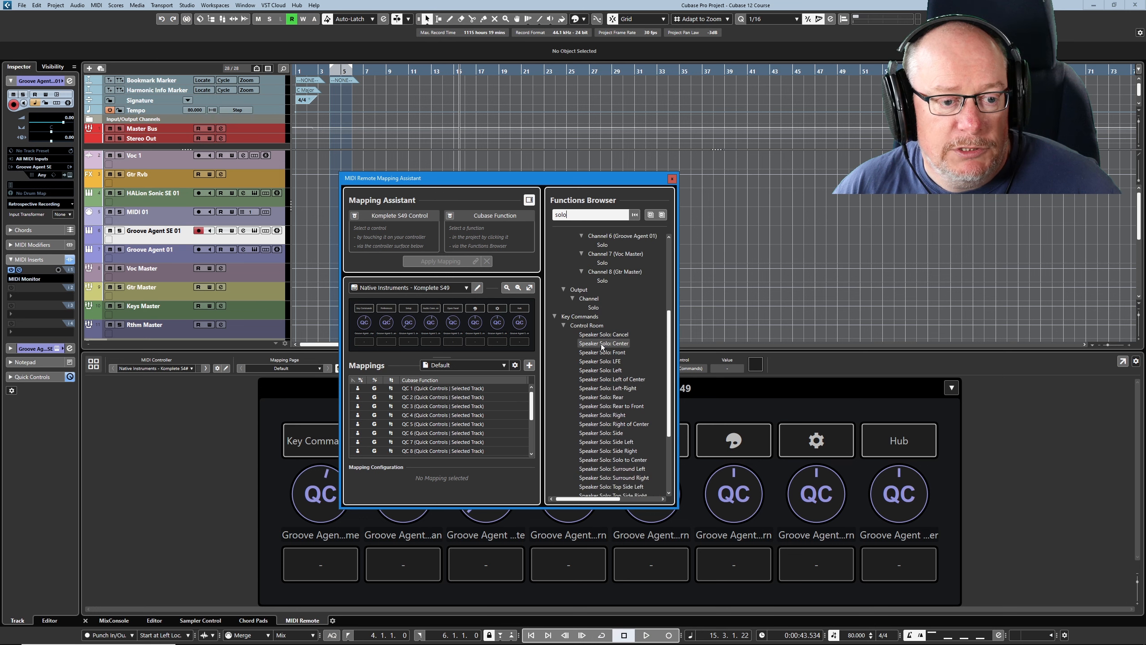
{"action": "left_click", "coordinate": [564, 325]}
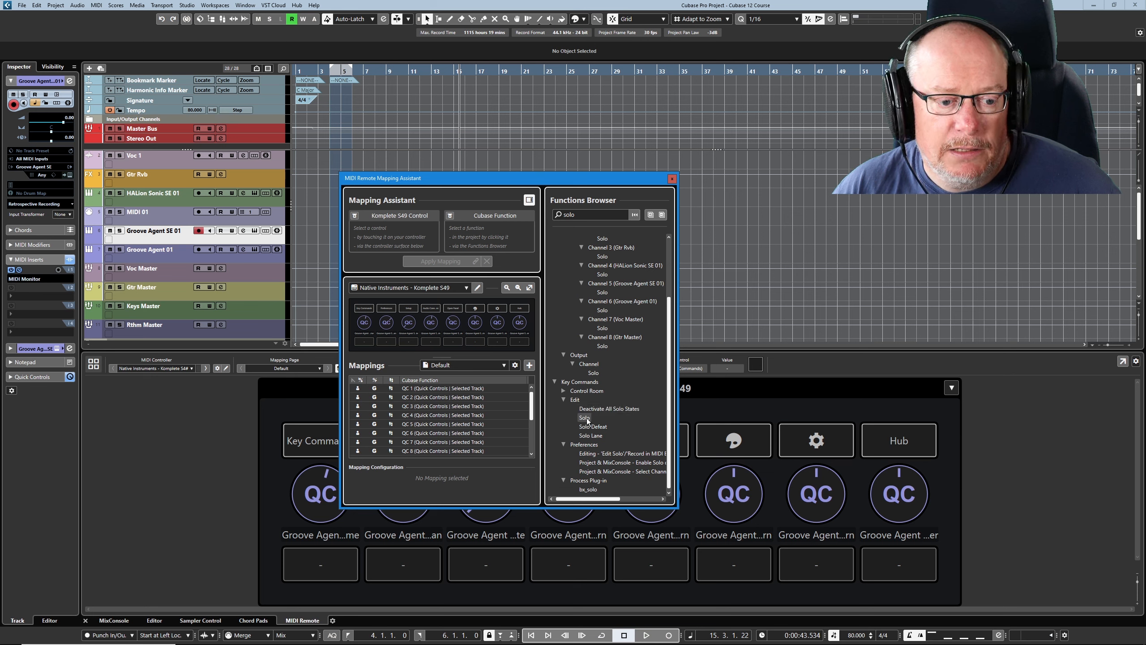
{"action": "scroll", "coordinate": [591, 419], "scroll_direction": "up", "scroll_amount": 3}
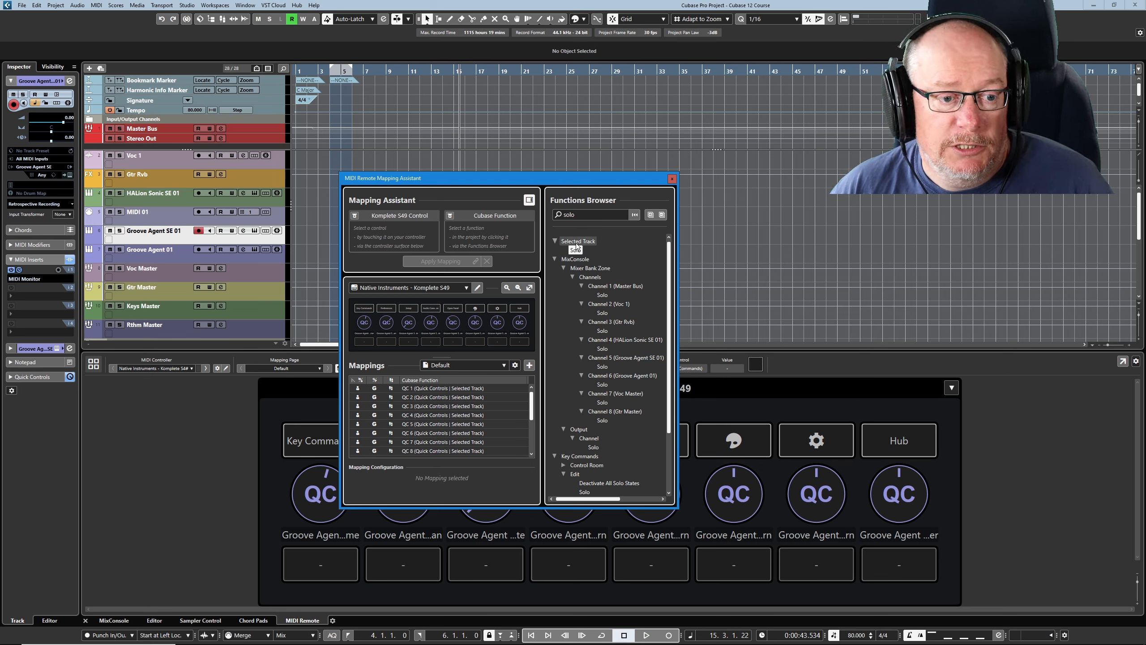
{"action": "scroll", "coordinate": [602, 296], "scroll_direction": "down", "scroll_amount": 3}
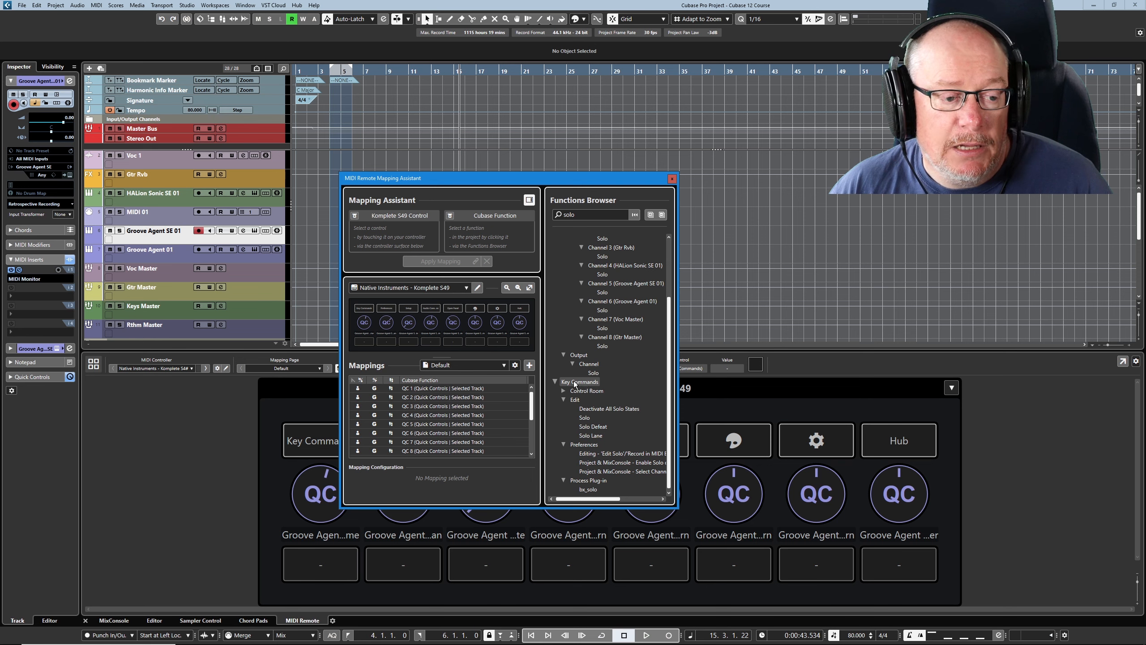
Enlarge the Mapping Assistant window and give its mappings list more height.
{"action": "left_click_drag", "start_coordinate": [515, 179], "coordinate": [473, 61]}
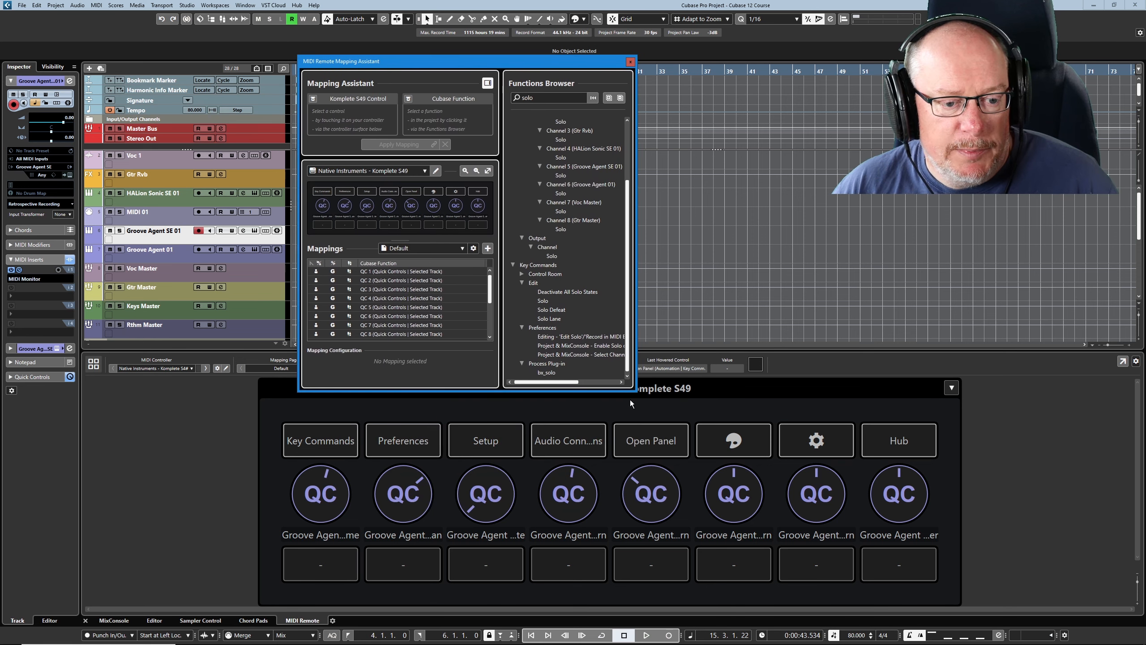
{"action": "left_click_drag", "start_coordinate": [633, 392], "coordinate": [741, 550]}
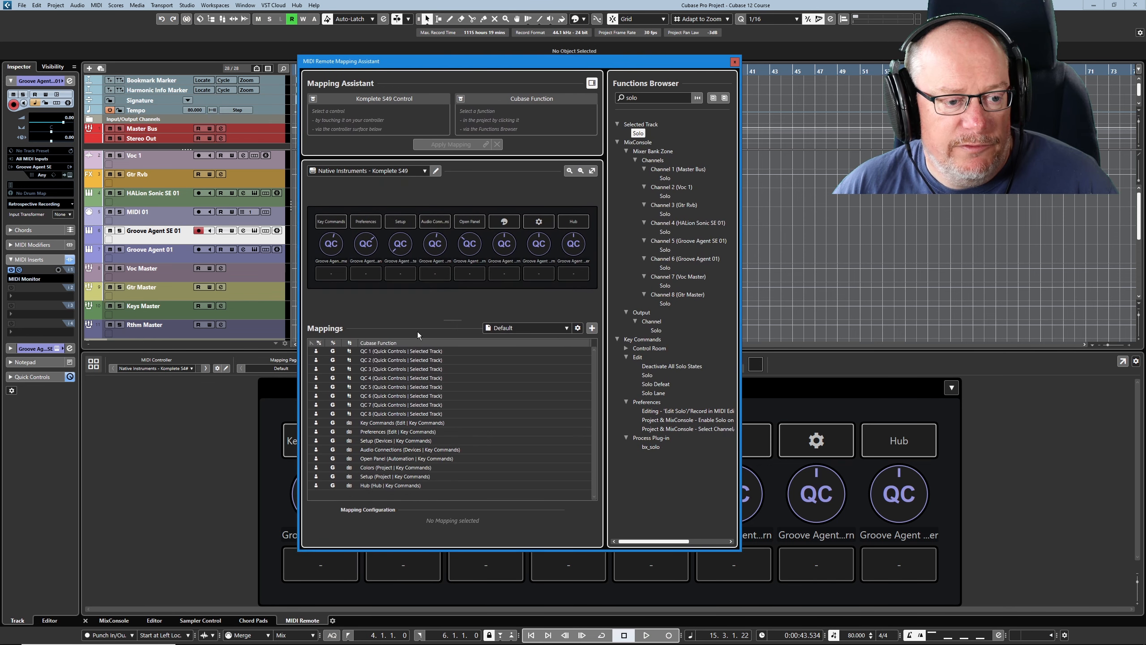
{"action": "left_click_drag", "start_coordinate": [452, 320], "coordinate": [452, 287]}
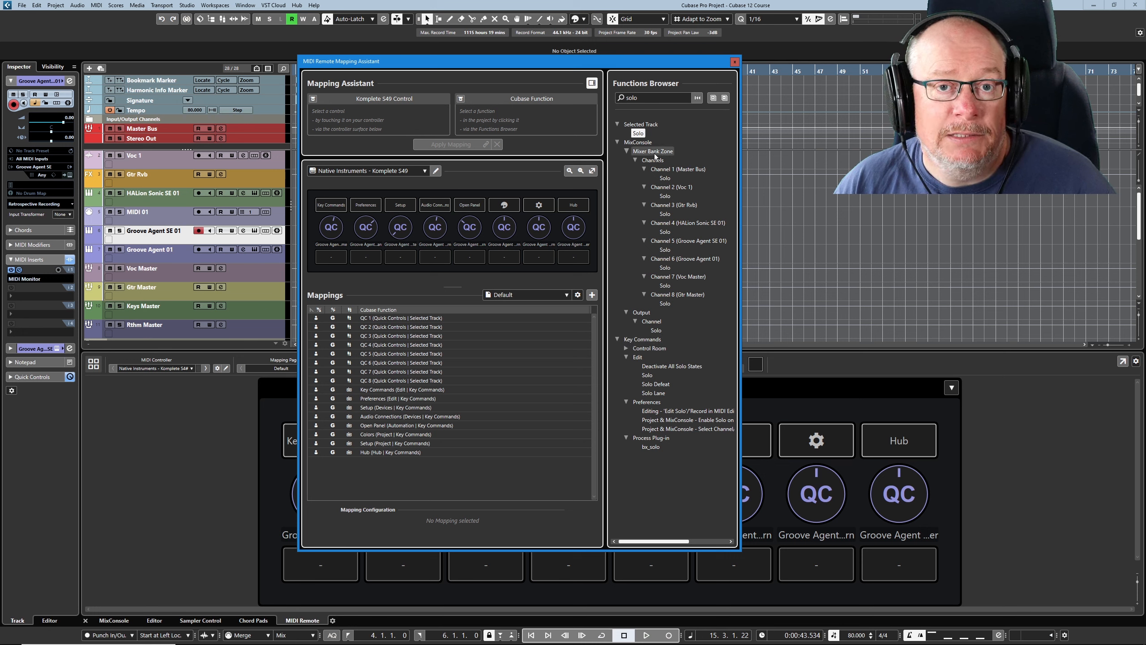
Map the Selected Track Solo function to the eighth button in the bottom row.
{"action": "left_click", "coordinate": [642, 135]}
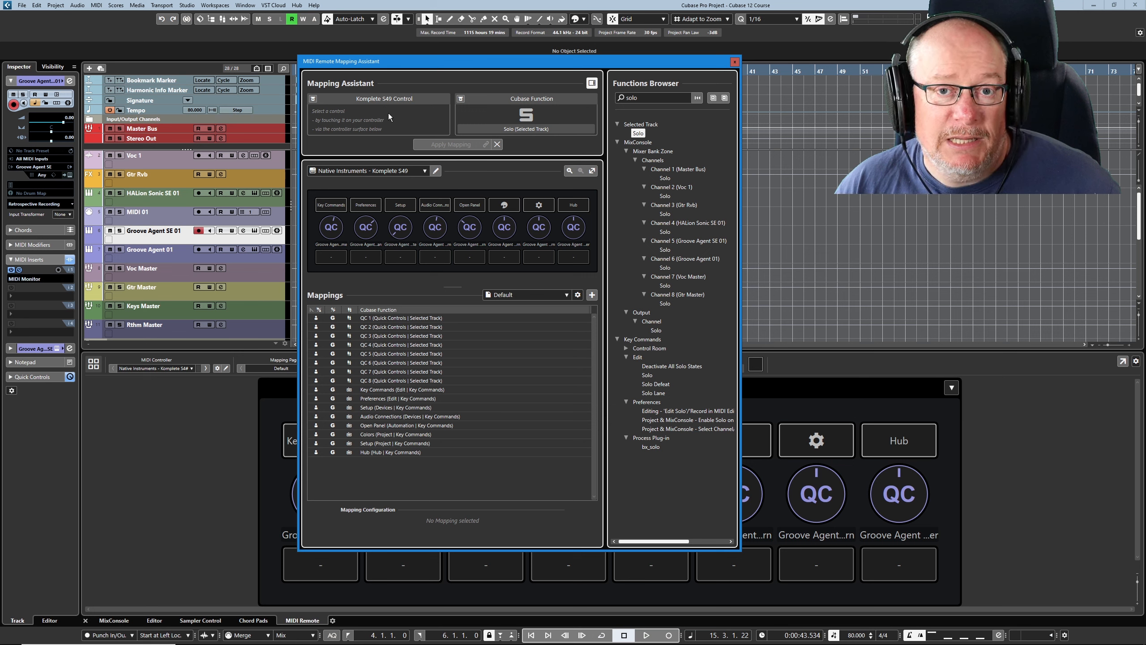
{"action": "left_click", "coordinate": [578, 261]}
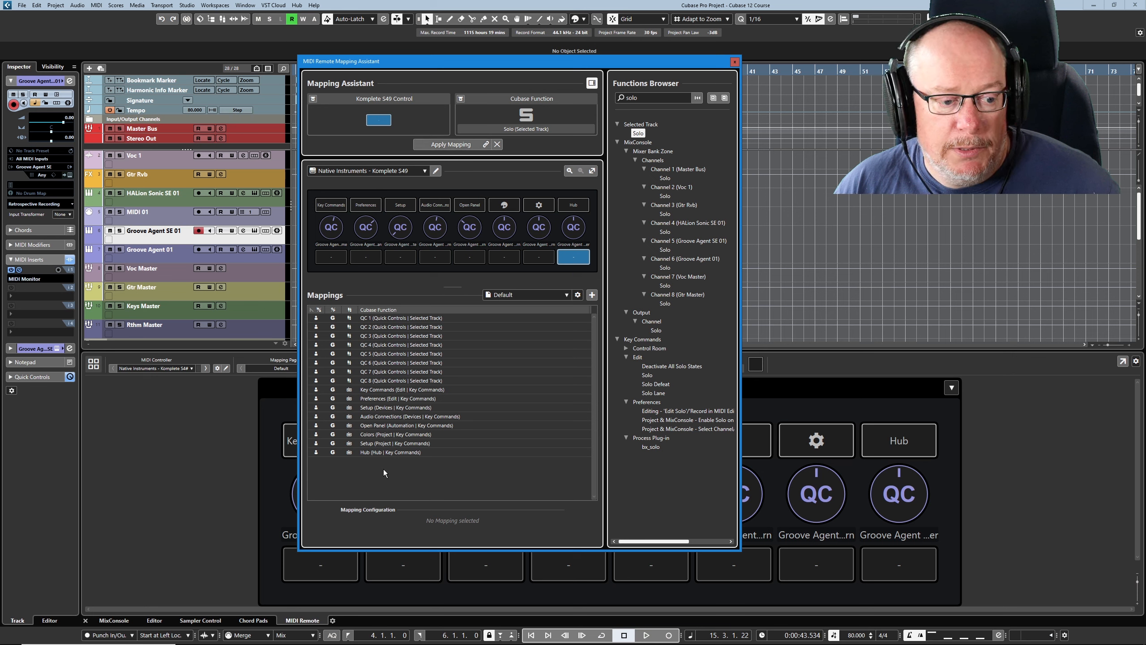
{"action": "left_click", "coordinate": [451, 146]}
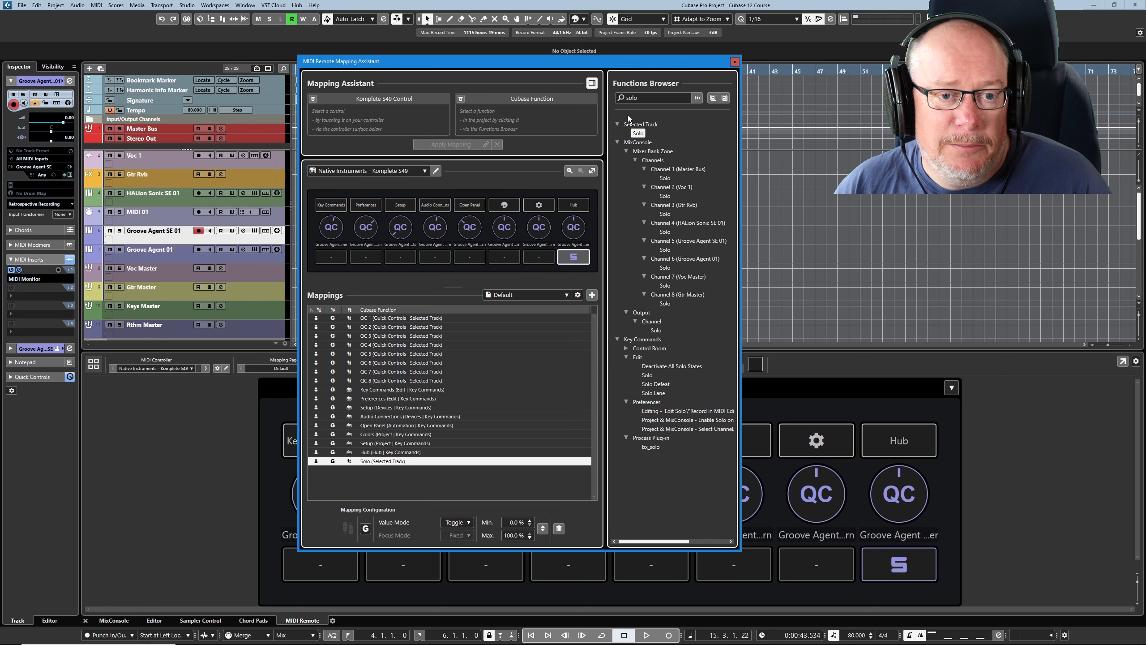
Close the Mapping Assistant and solo the Groove Agent SE 01 track to test the mapping.
{"action": "left_click", "coordinate": [735, 63]}
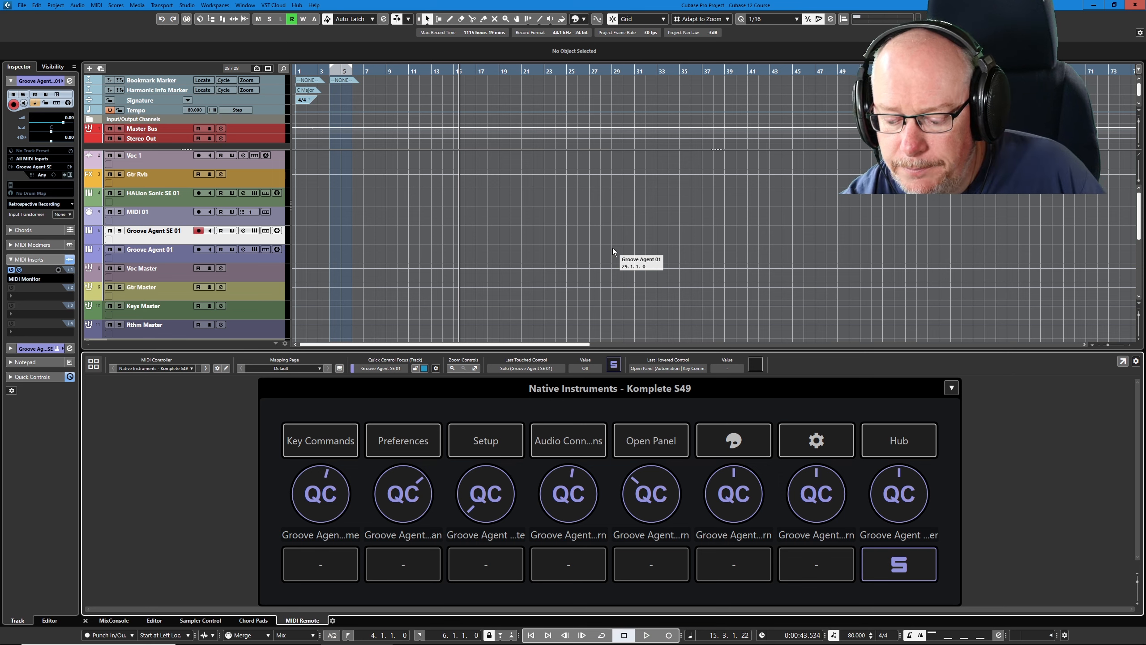
{"action": "key", "text": "s"}
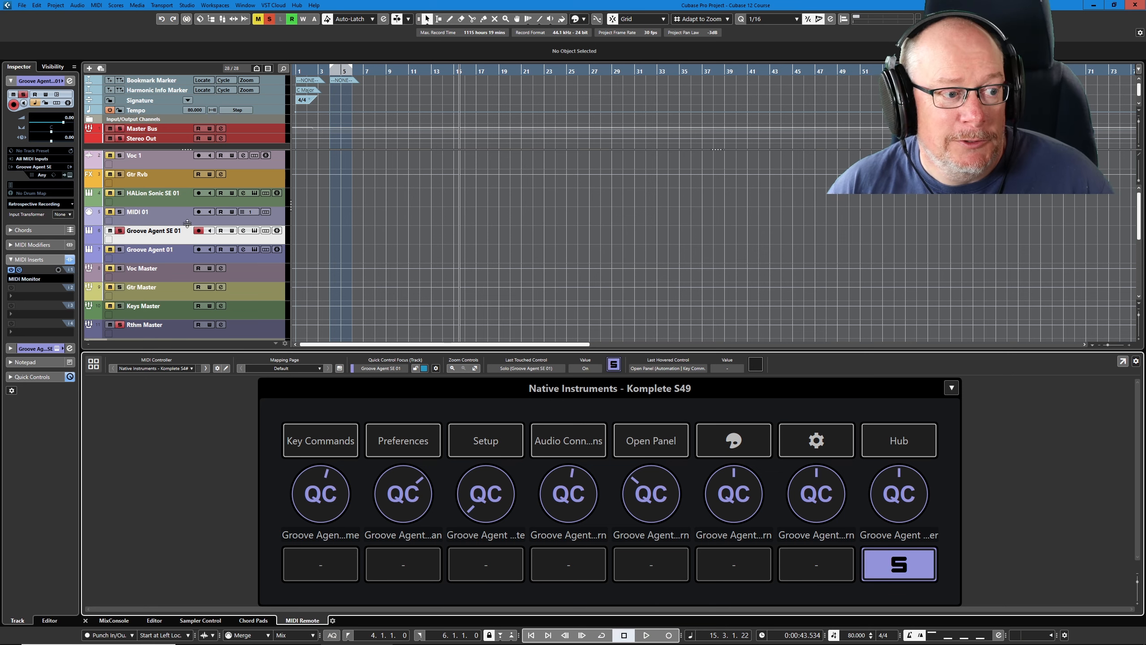
Unsolo the Groove Agent SE 01 track and delete the Solo (Selected Track) mapping from the Komplete S49.
{"action": "left_click", "coordinate": [120, 231]}
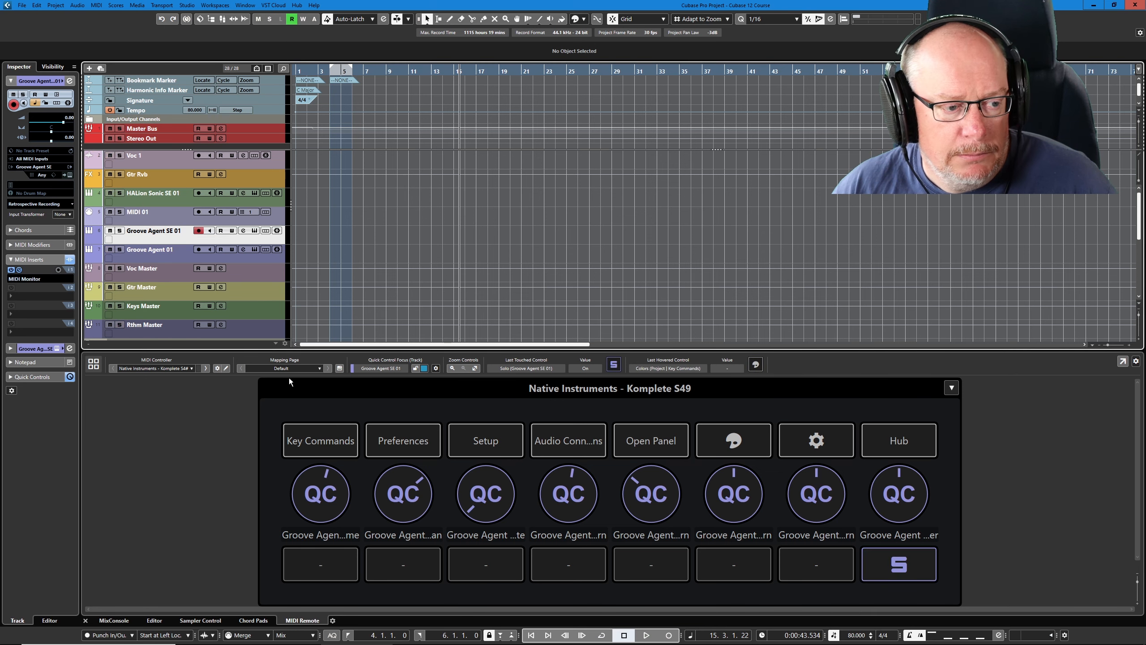
{"action": "left_click", "coordinate": [339, 369]}
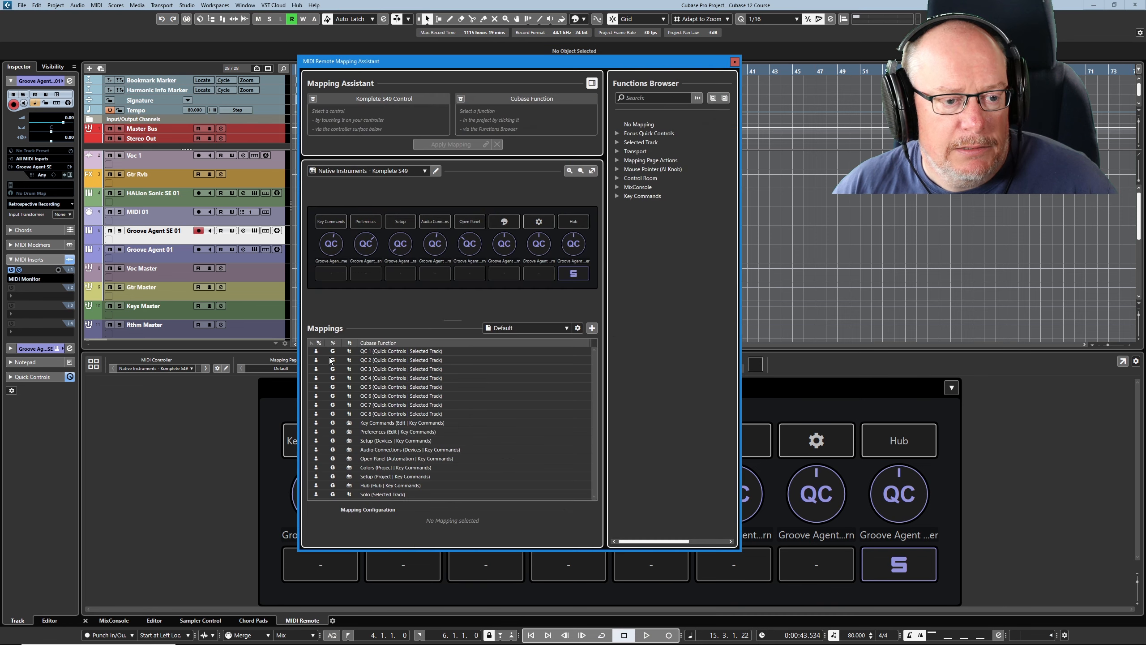
{"action": "left_click", "coordinate": [404, 494]}
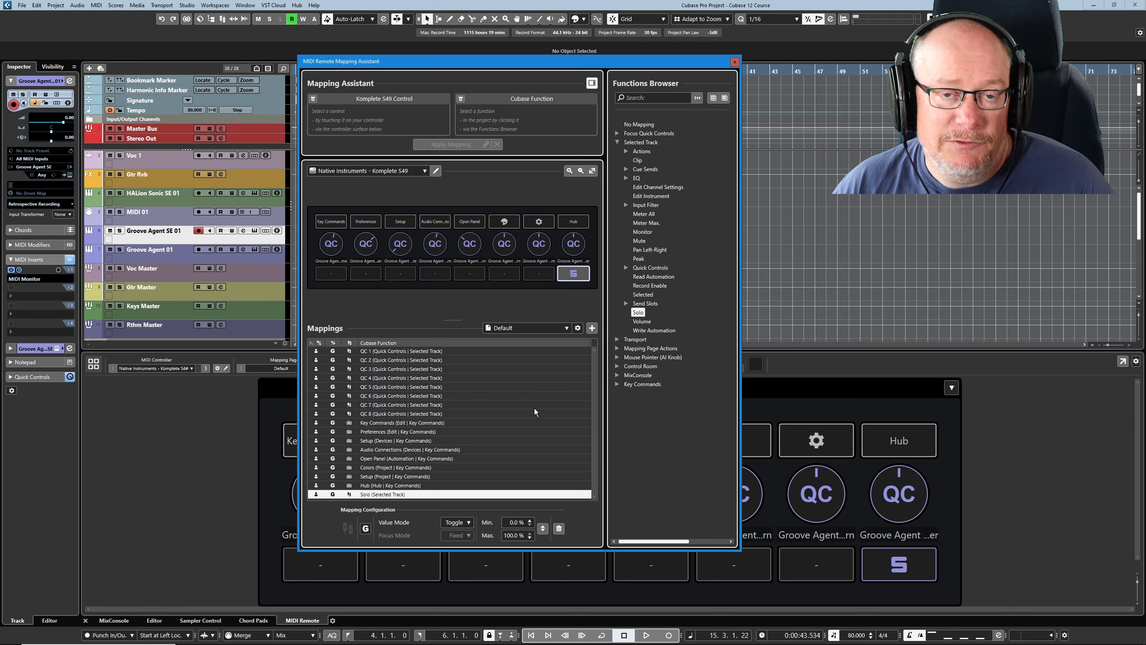
{"action": "left_click", "coordinate": [558, 529]}
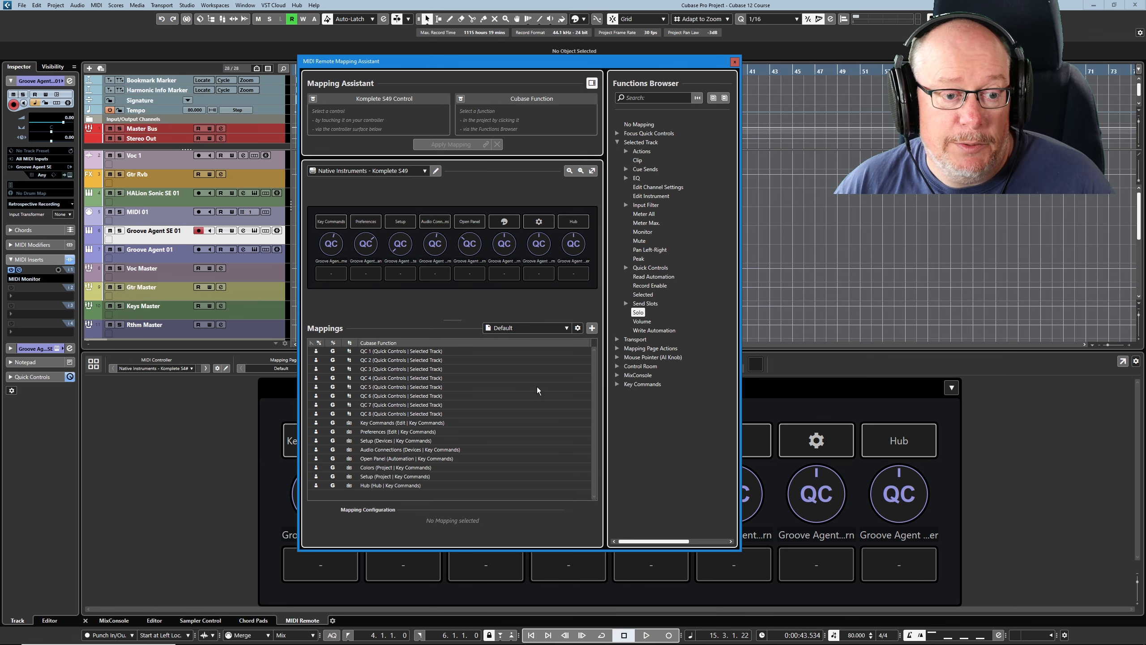
{"action": "left_click", "coordinate": [735, 61]}
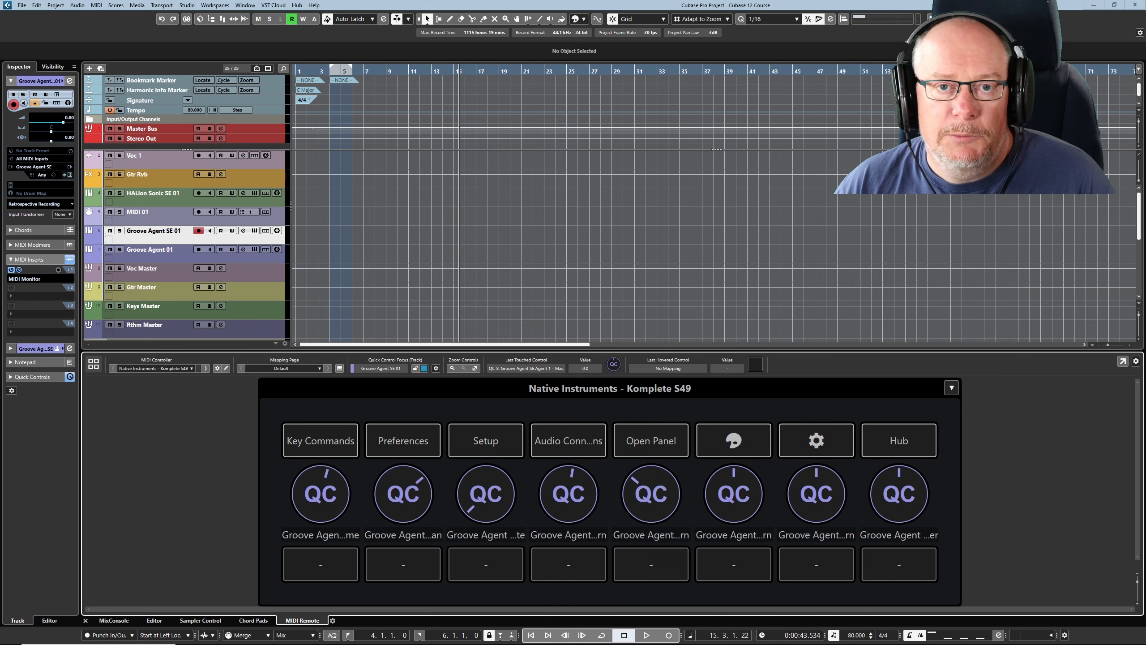
Check the button's messages in MIDI Monitor and switch to Komplete Kontrol to set the CC 119 button's mode to Toggle.
{"action": "left_click_drag", "start_coordinate": [1145, 165], "coordinate": [373, 159]}
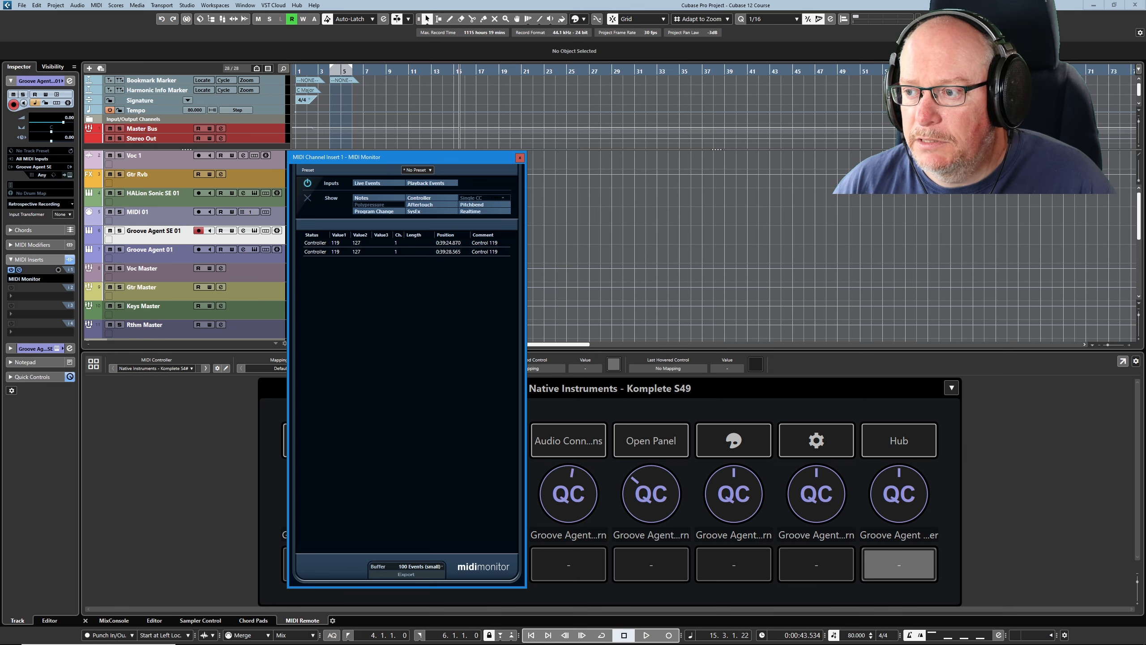
{"action": "left_click_drag", "start_coordinate": [1145, 185], "coordinate": [466, 216]}
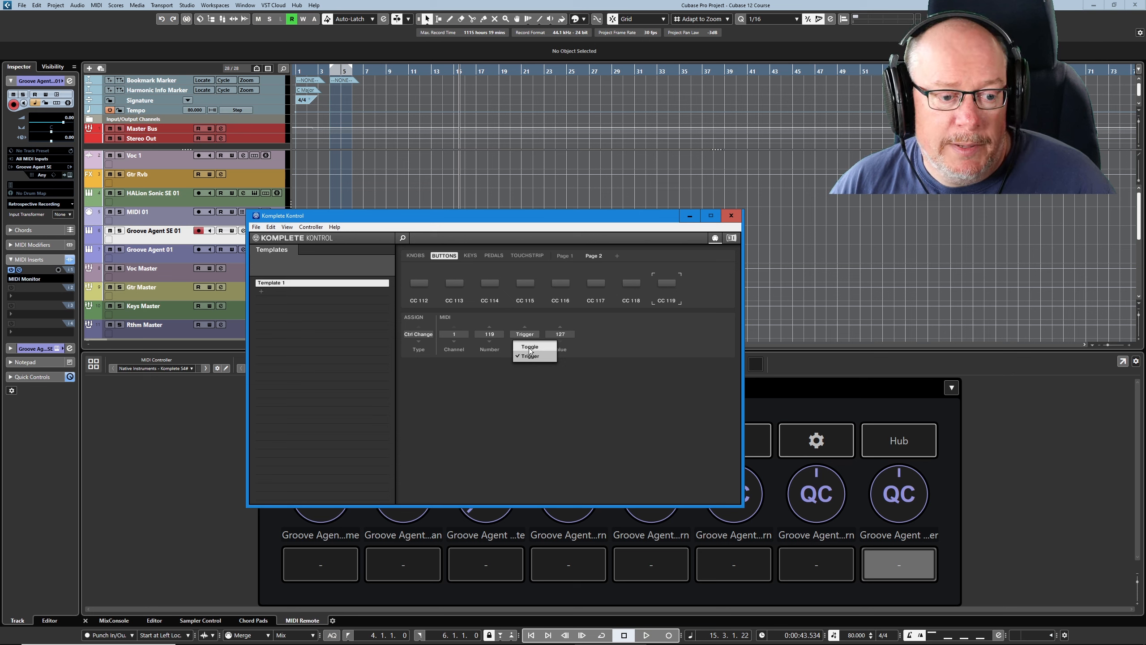
{"action": "left_click", "coordinate": [530, 346]}
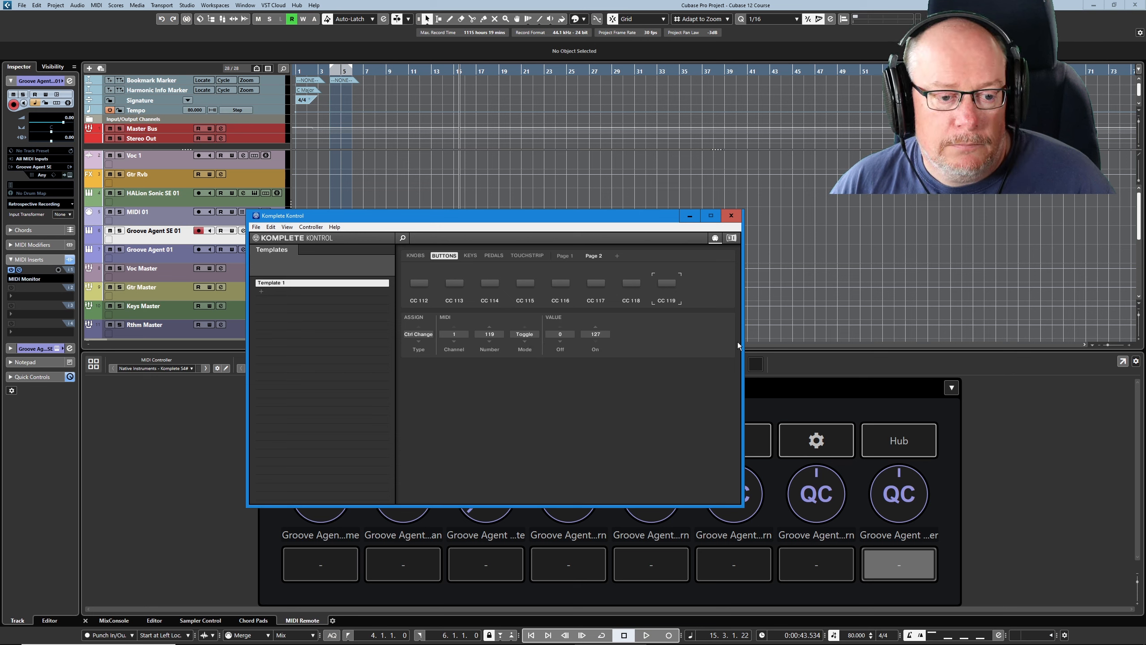
{"action": "left_click", "coordinate": [731, 217]}
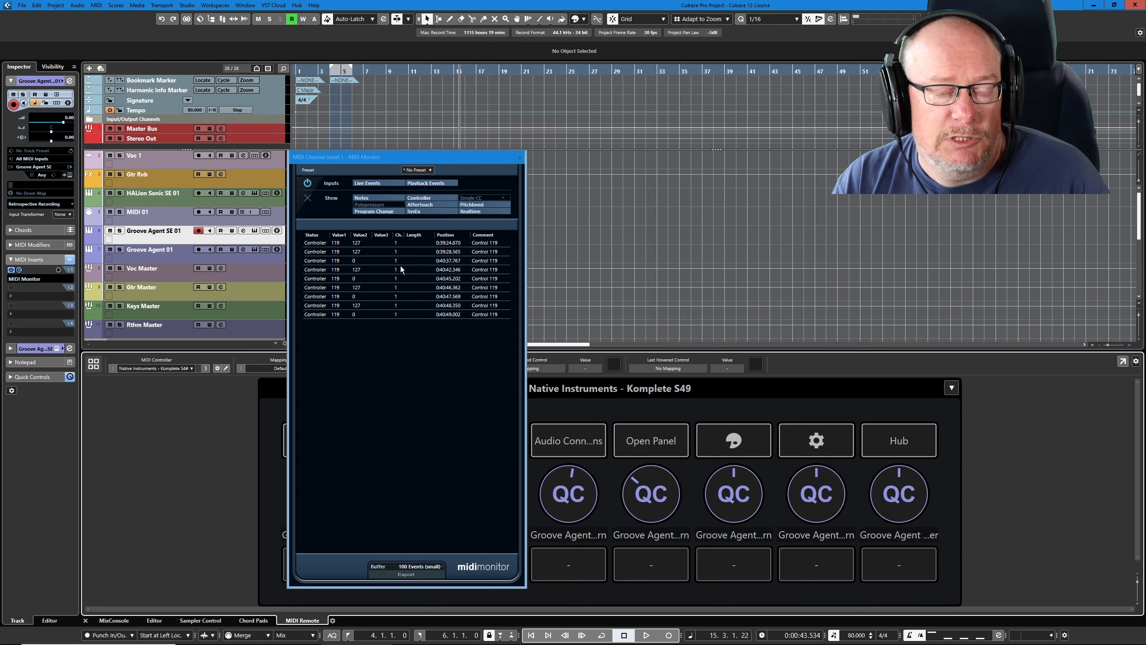
{"action": "left_click_drag", "start_coordinate": [456, 159], "coordinate": [1145, 158]}
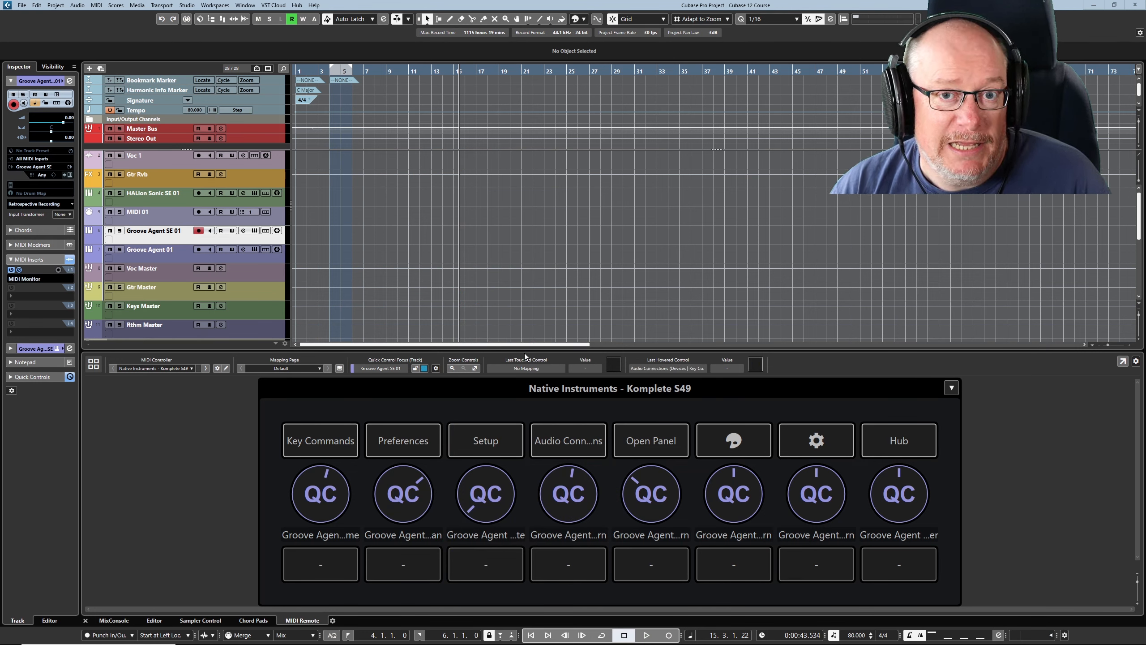
Map the Selected Track Solo function to the eighth bottom-row button again and close the Mapping Assistant.
{"action": "left_click", "coordinate": [345, 368]}
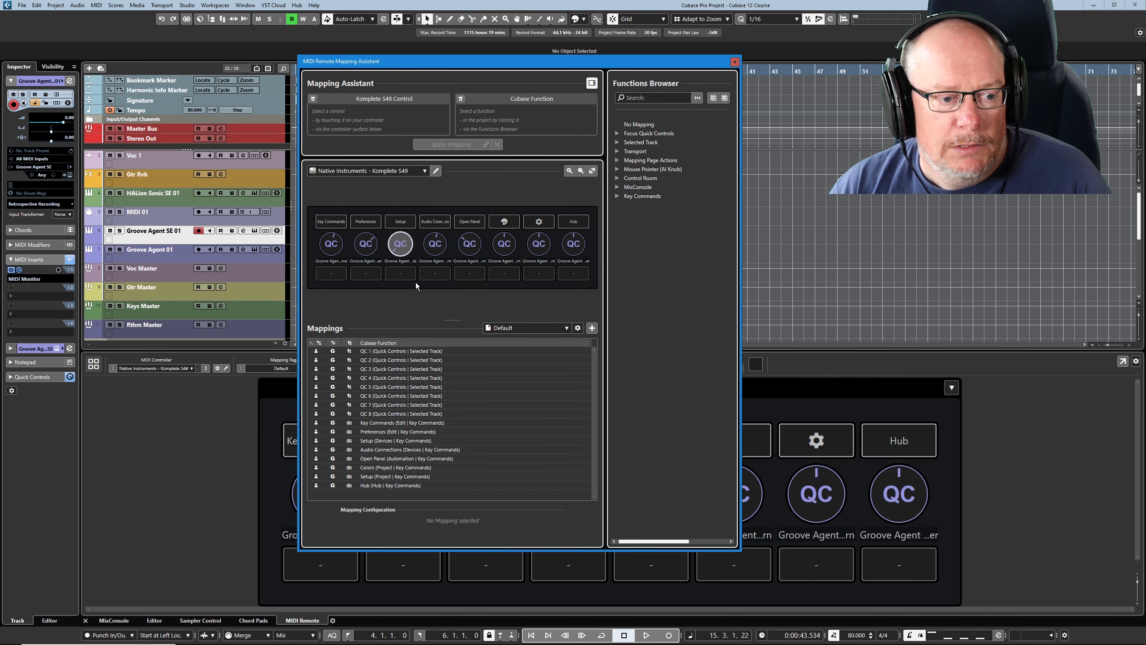
{"action": "left_click", "coordinate": [575, 278]}
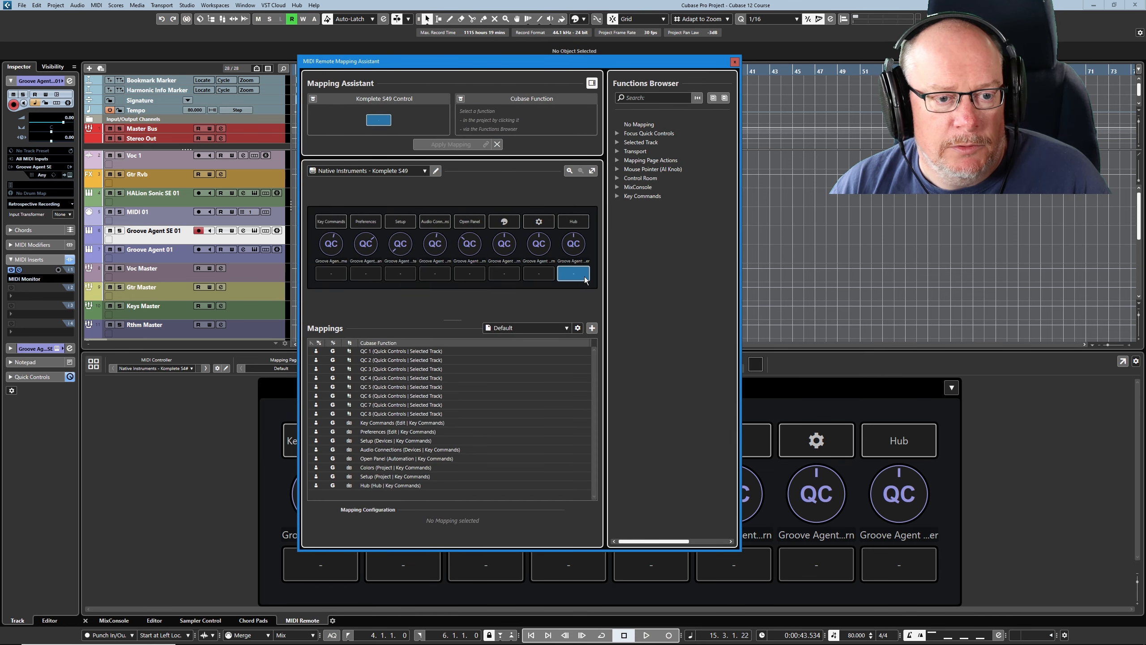
{"action": "left_click", "coordinate": [655, 97]}
{"action": "type", "text": "solo"}
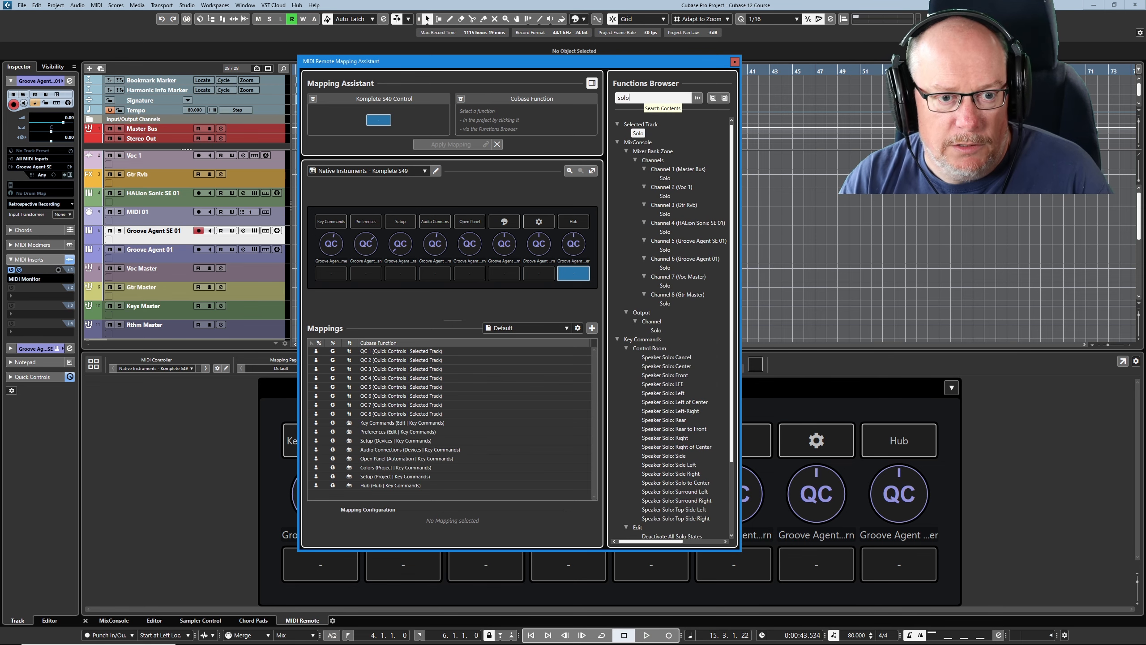
{"action": "left_click", "coordinate": [637, 133]}
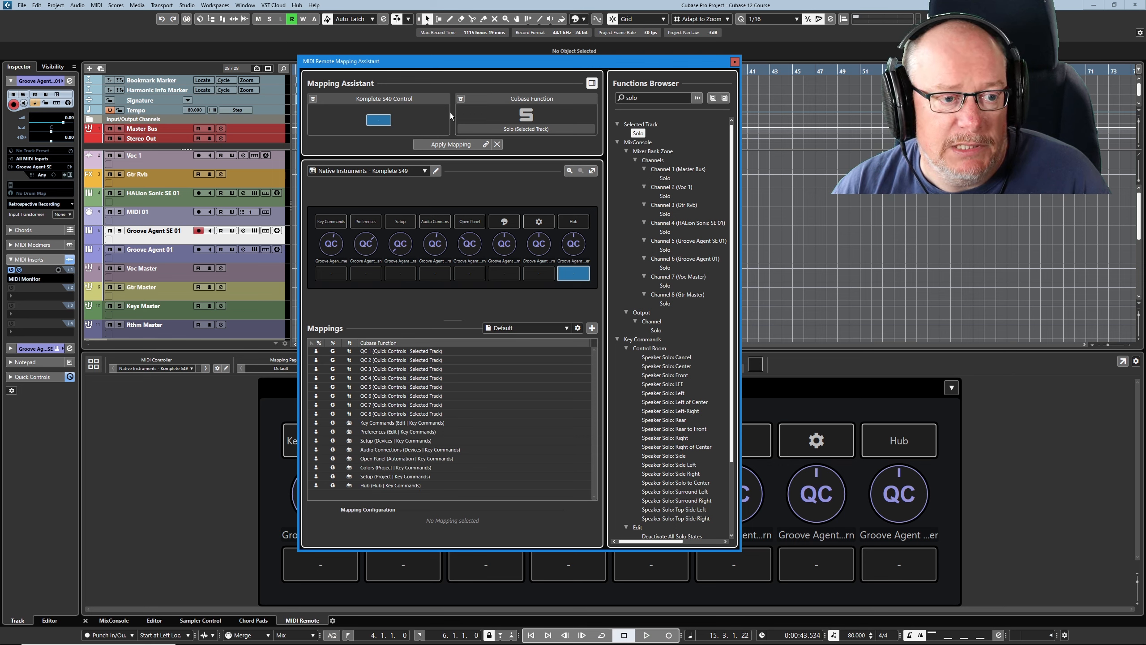
{"action": "left_click", "coordinate": [452, 144]}
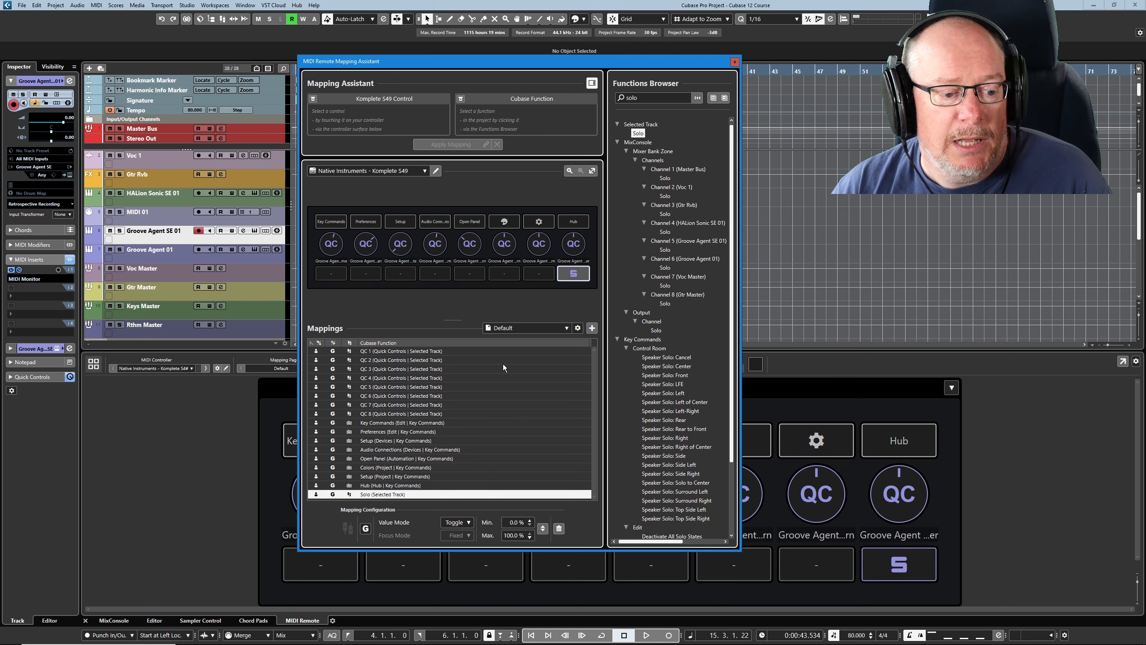
{"action": "left_click", "coordinate": [735, 61]}
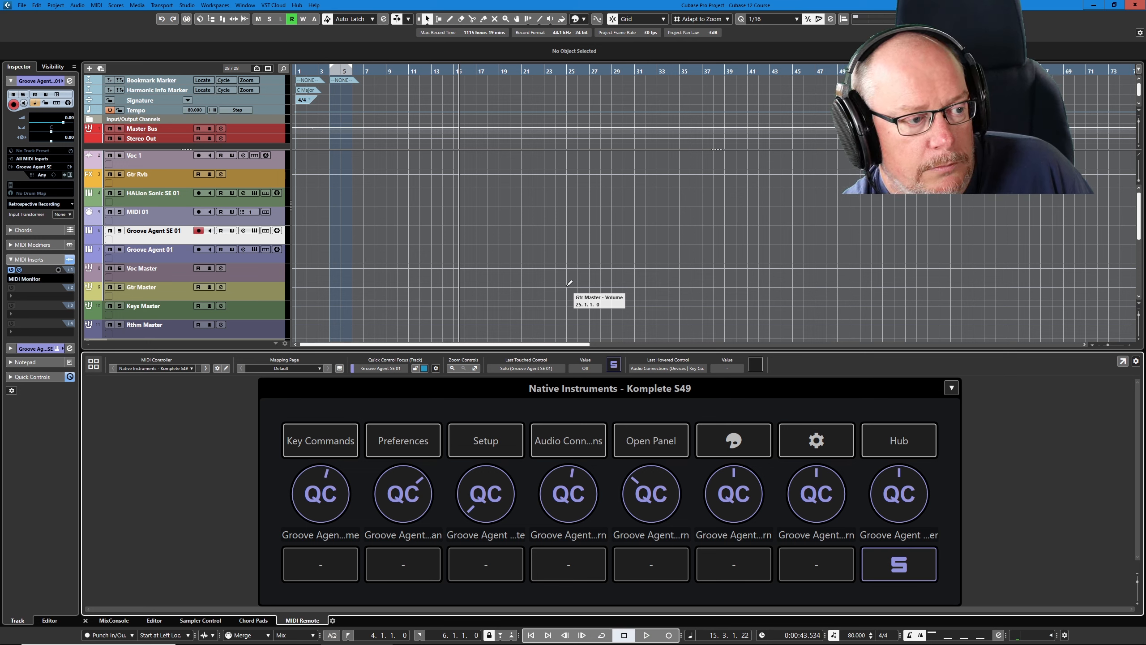
Toggle solo on the Groove Agent SE 01 track repeatedly to test the mapped button, leaving the track soloed.
{"action": "key", "text": "s"}
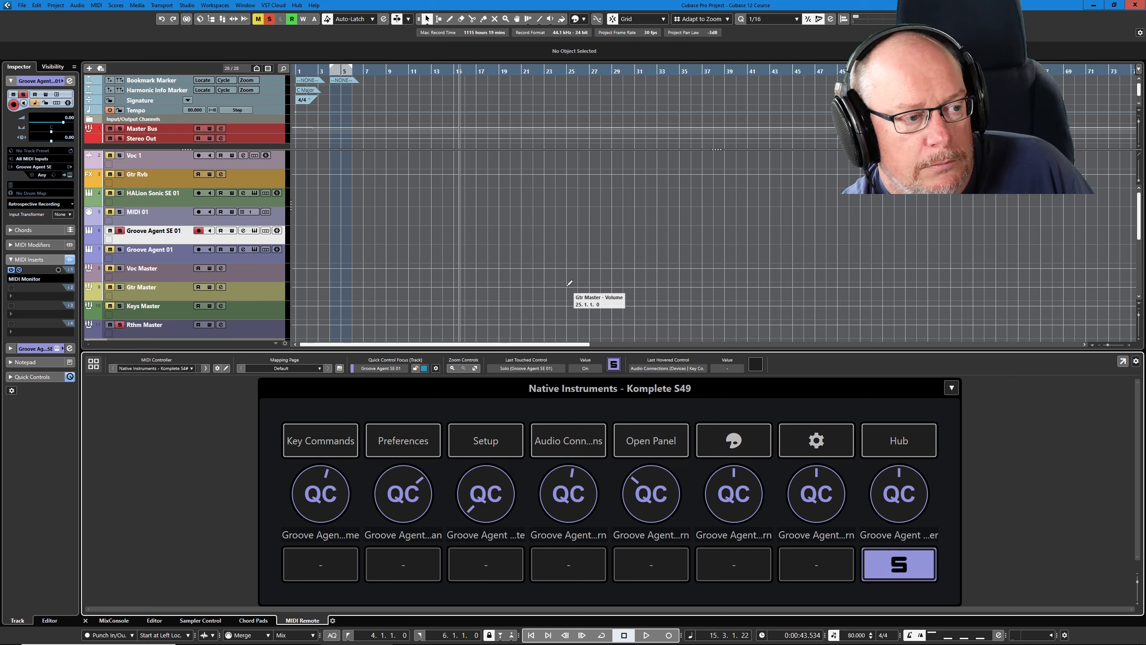
{"action": "key", "text": "s"}
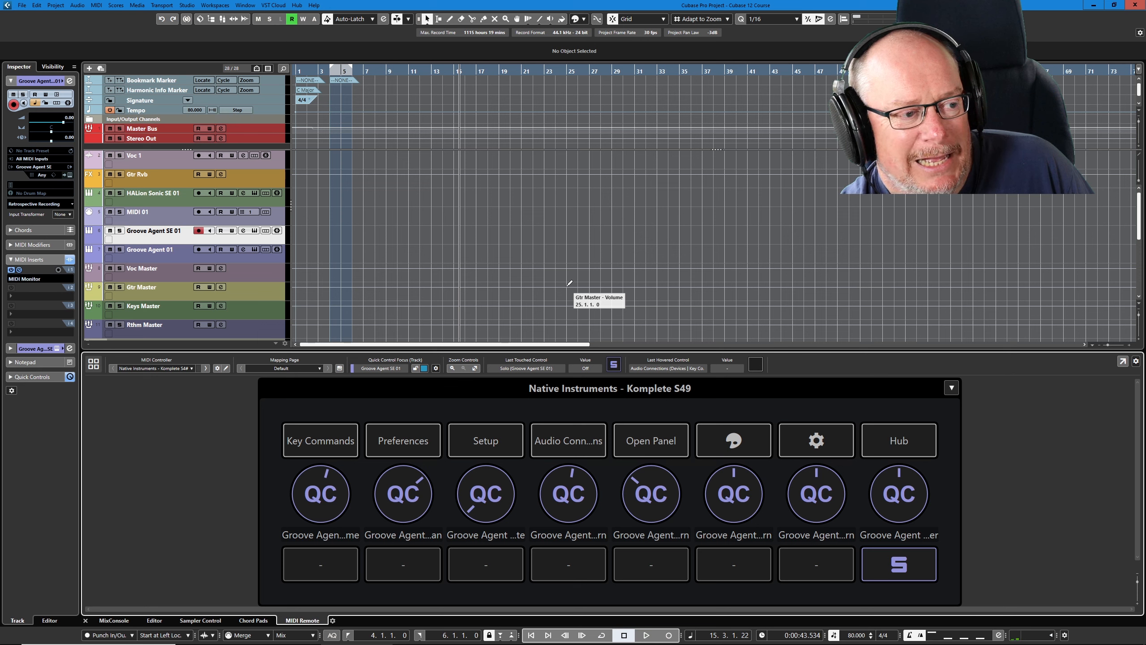
{"action": "key", "text": "s"}
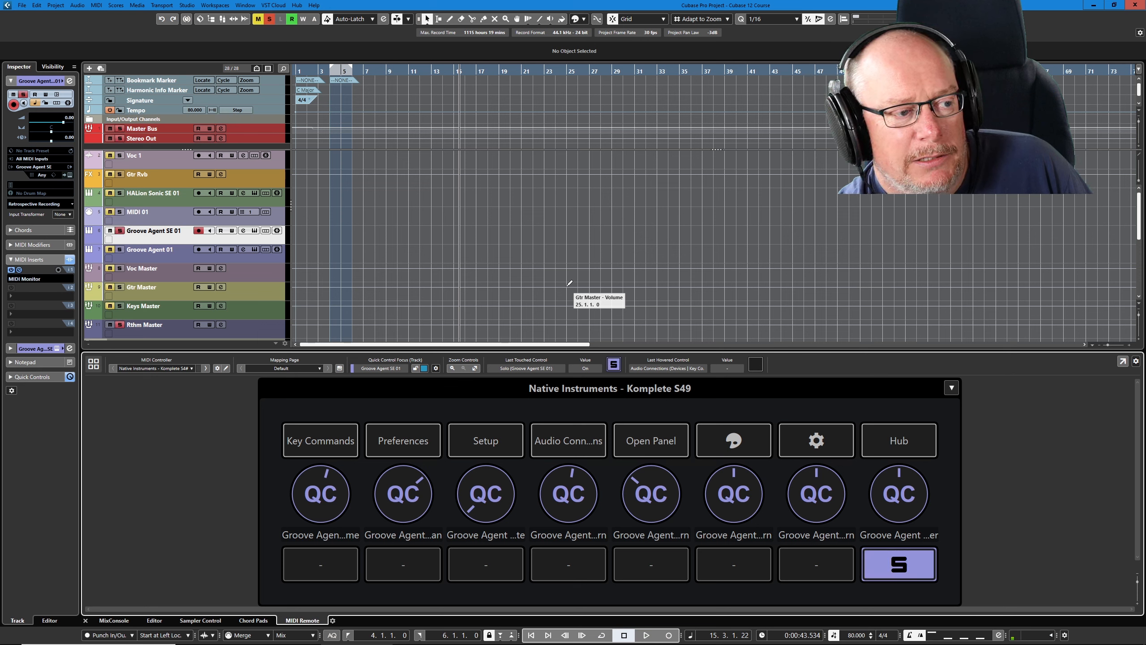
{"action": "key", "text": "s"}
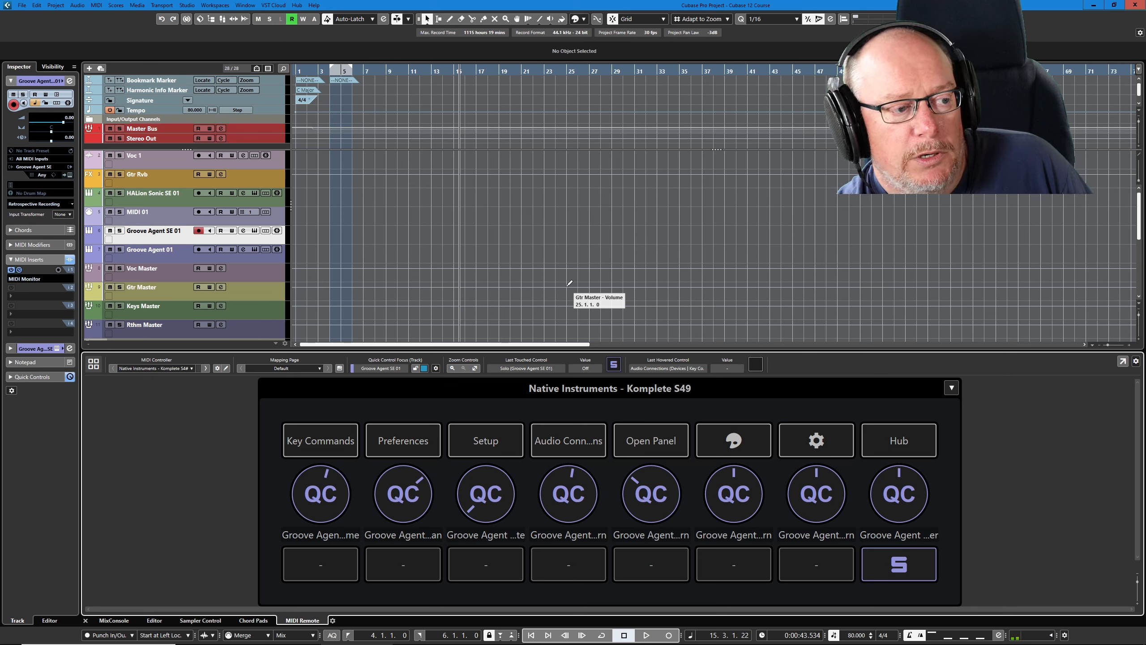
{"action": "key", "text": "s"}
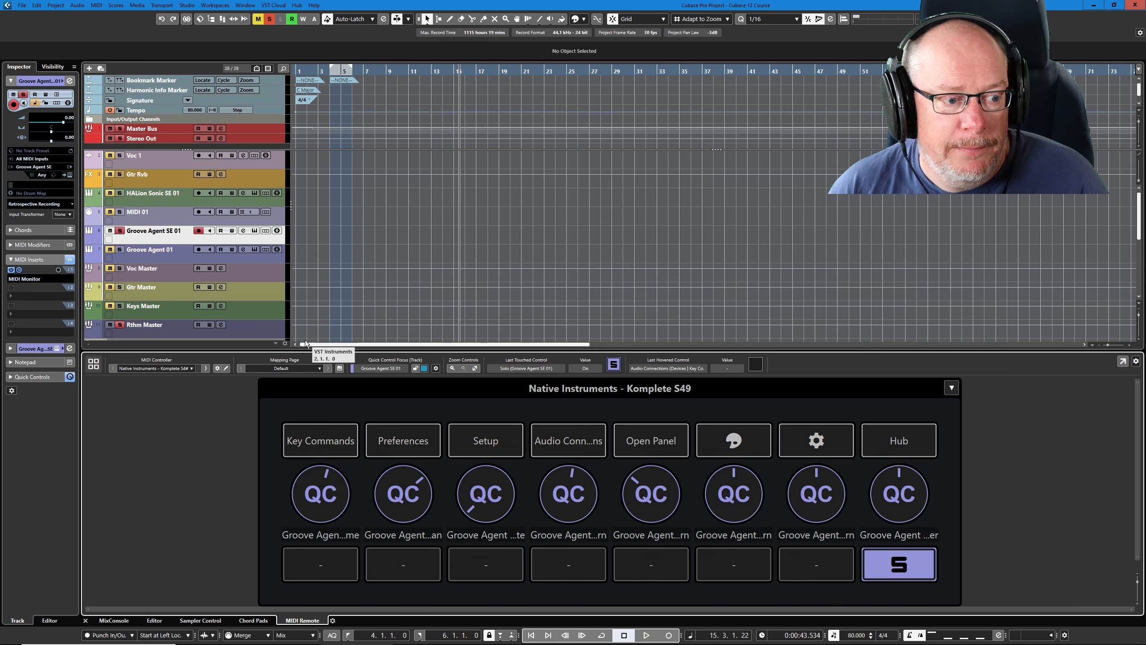
Set the Value Mode of the Solo (Selected Track) mapping to Jump and close the Mapping Assistant.
{"action": "left_click", "coordinate": [339, 369]}
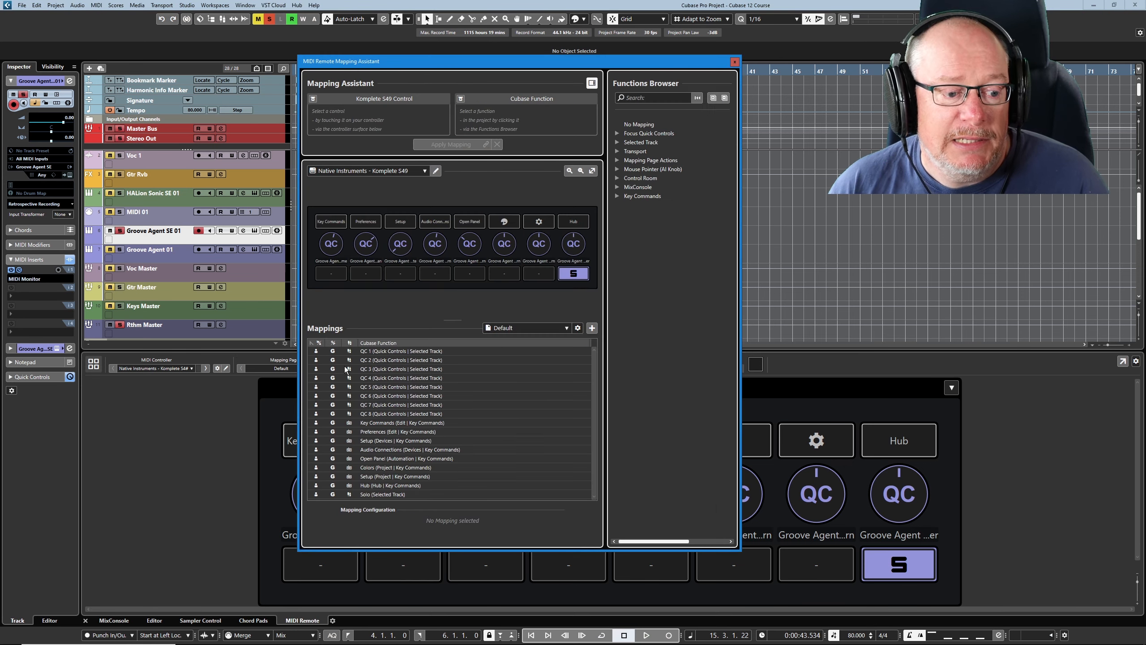
{"action": "left_click", "coordinate": [373, 495]}
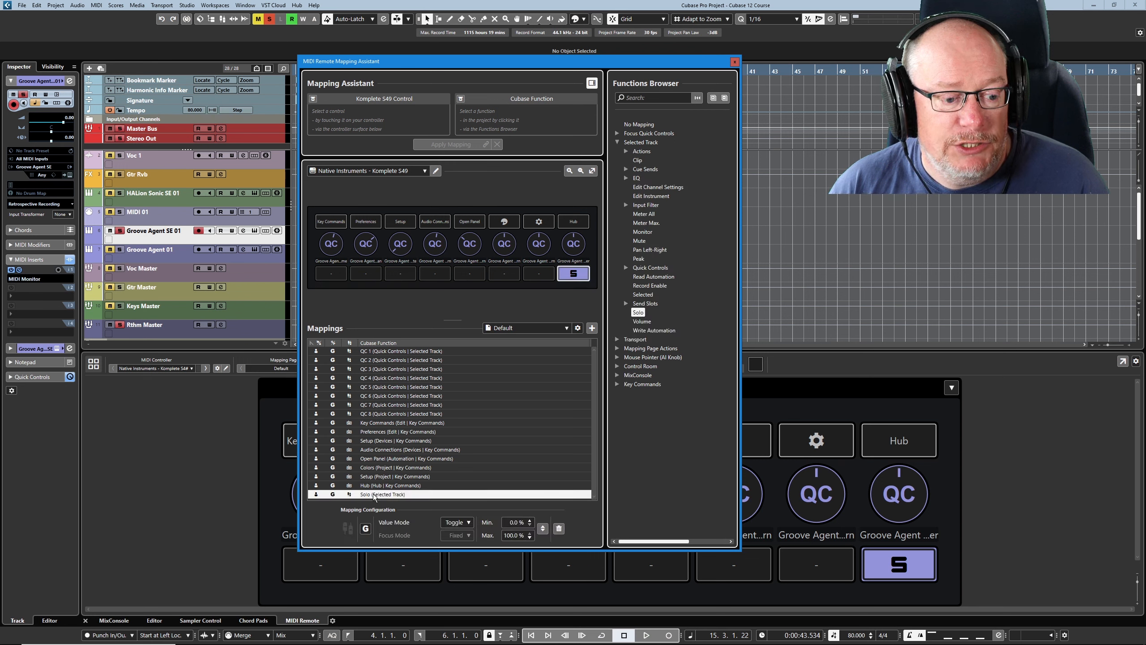
{"action": "left_click", "coordinate": [455, 524]}
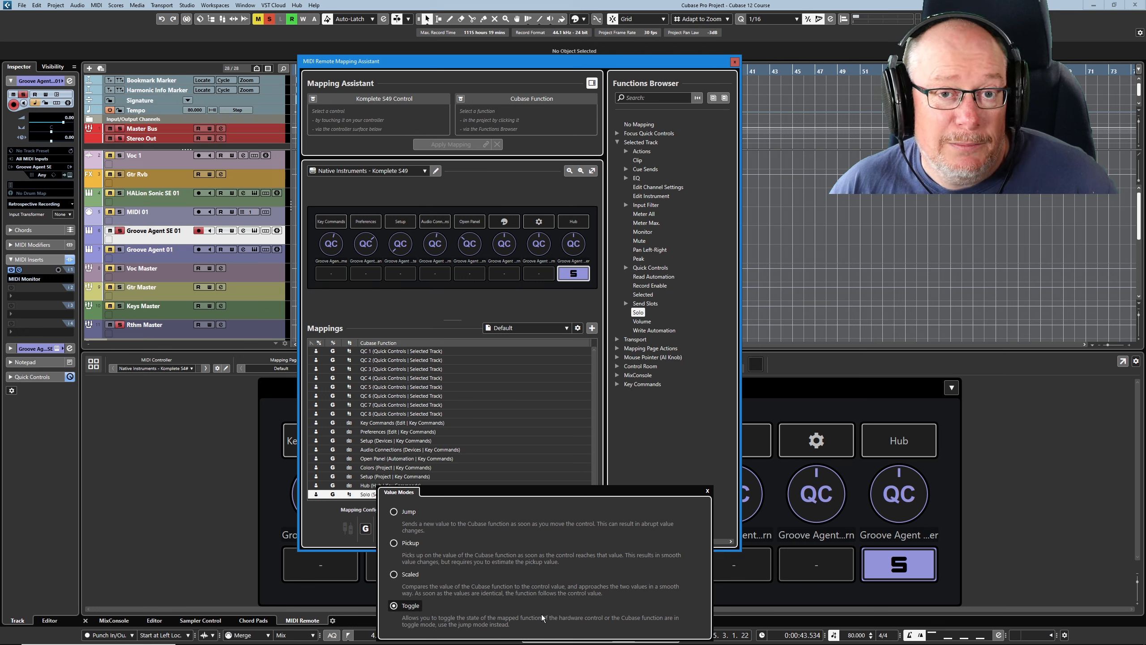
{"action": "left_click", "coordinate": [395, 513]}
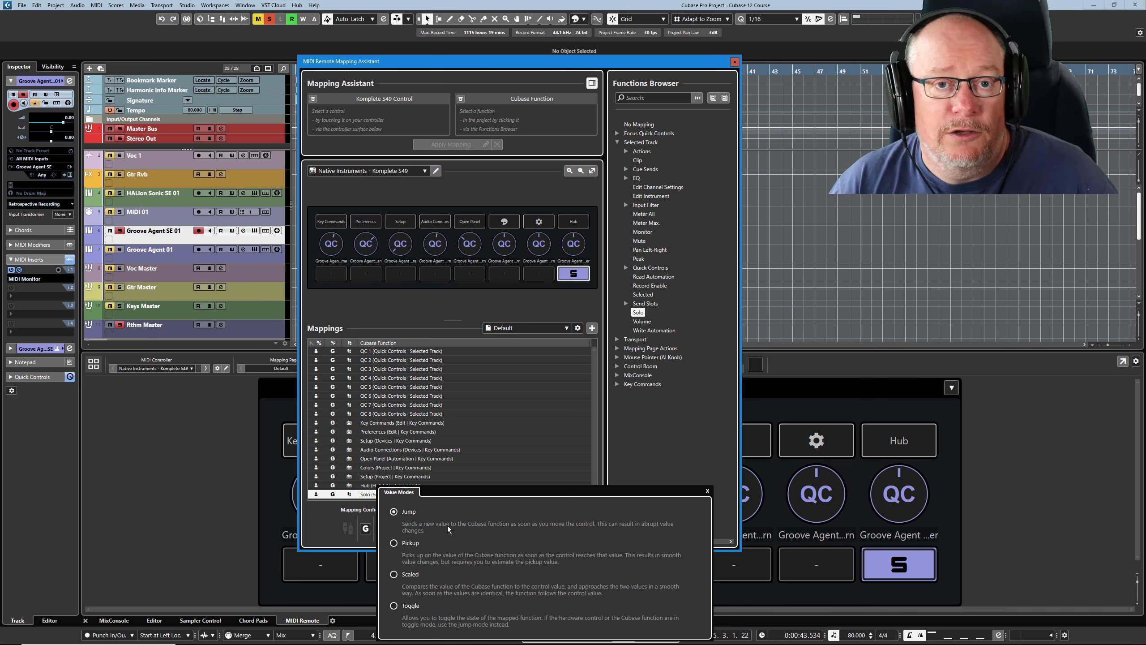
{"action": "left_click", "coordinate": [707, 491]}
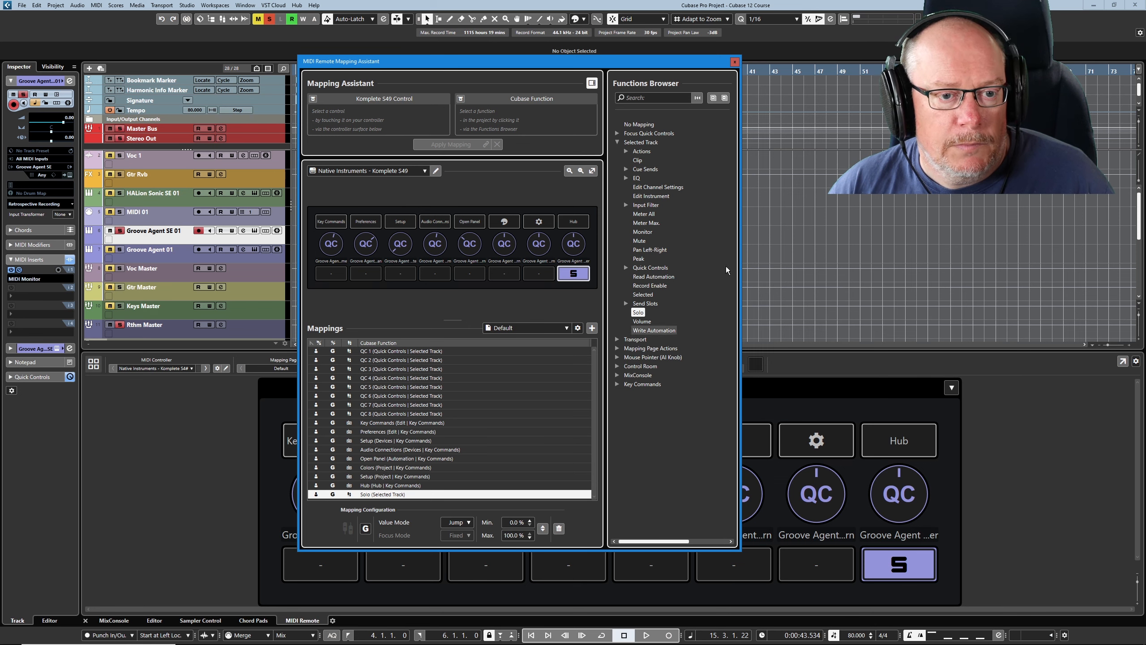
{"action": "left_click", "coordinate": [734, 63]}
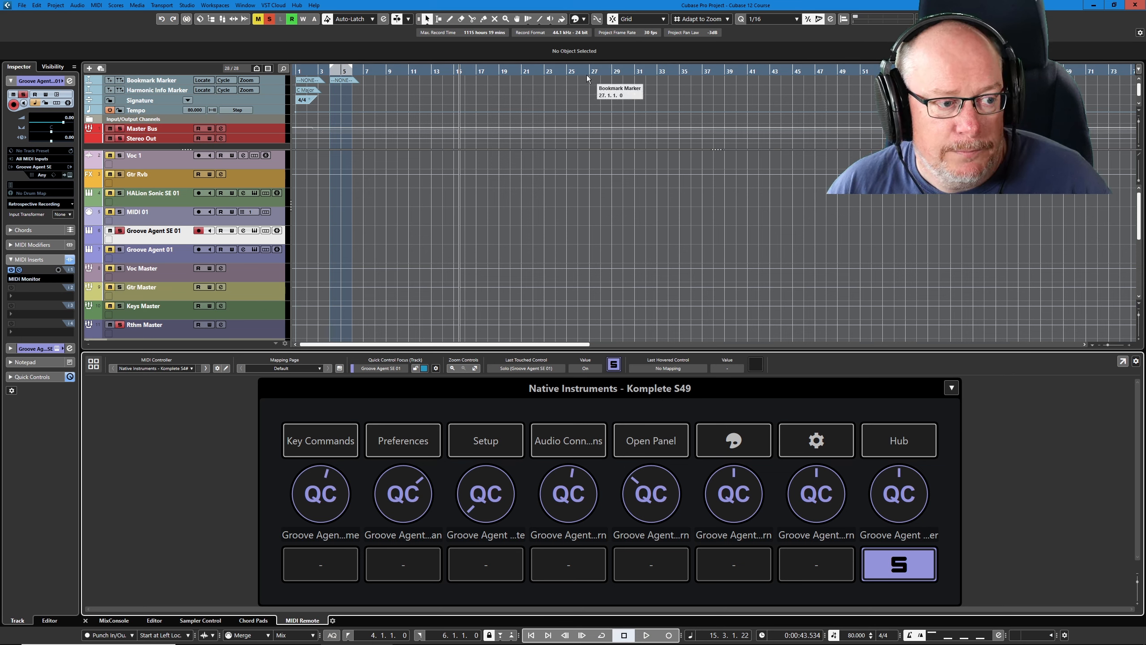
Change the MIDI controller to Native Instruments - Maschine Mk3 and inspect its CC 89 Solo button assignment in Controller Editor.
{"action": "left_click", "coordinate": [164, 368]}
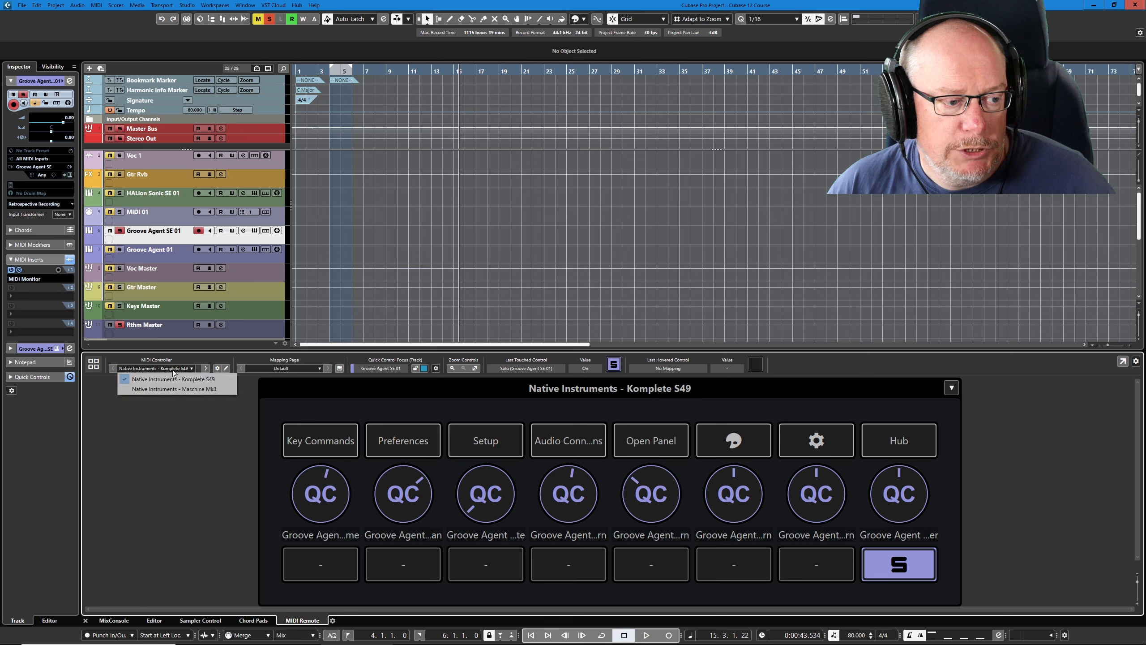
{"action": "left_click", "coordinate": [187, 388]}
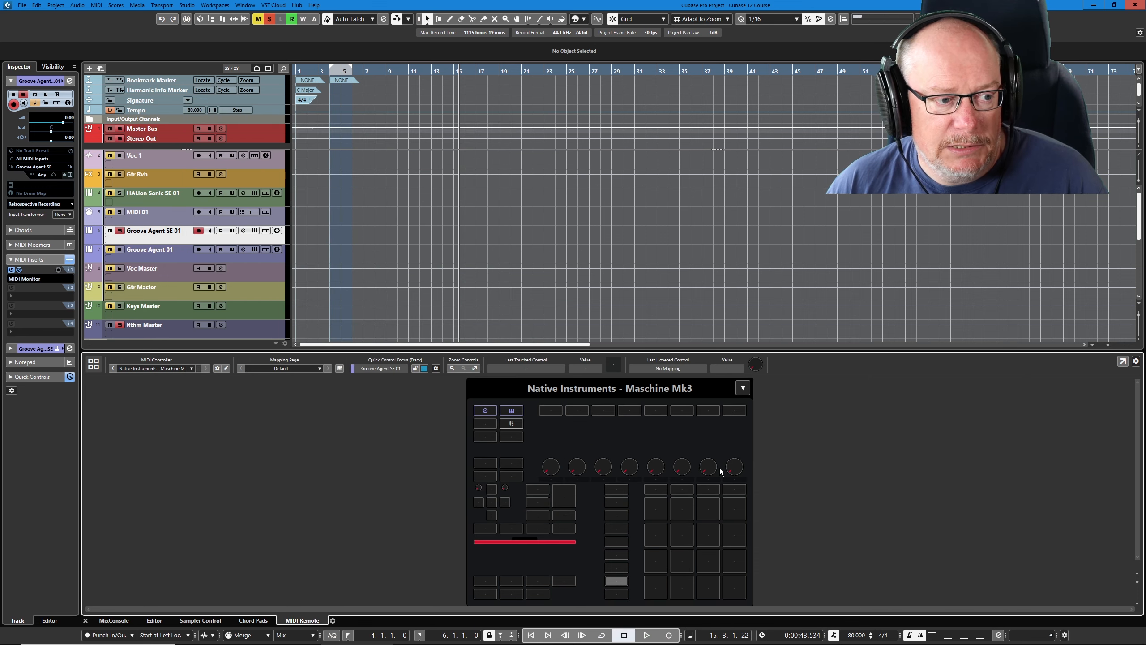
{"action": "left_click_drag", "start_coordinate": [1145, 181], "coordinate": [429, 163]}
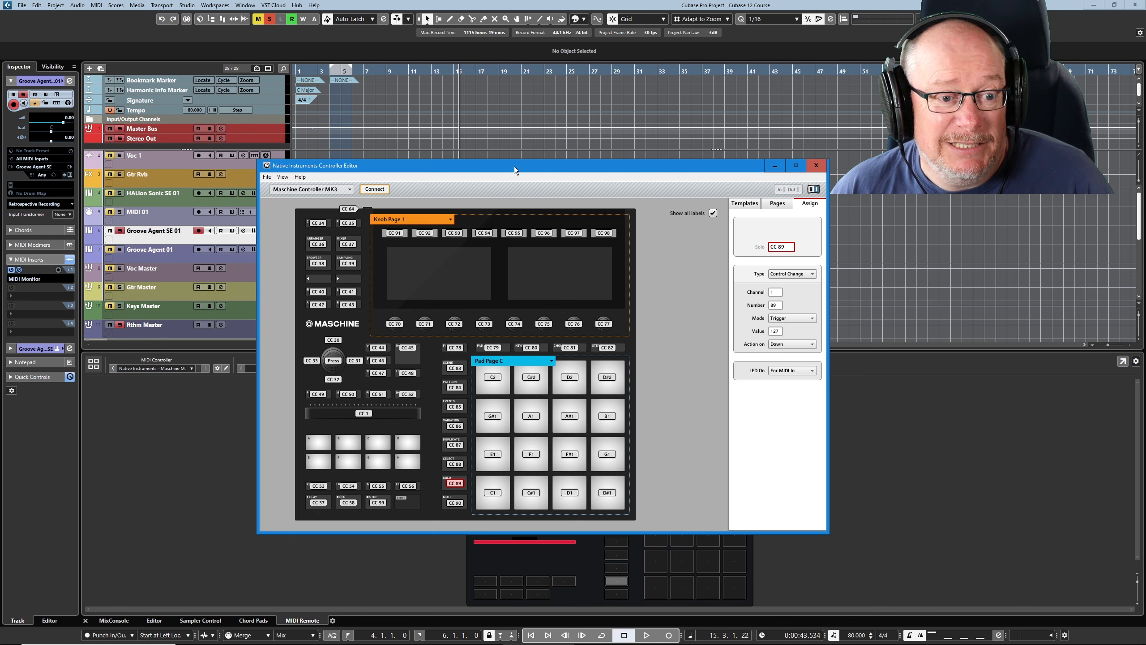
{"action": "left_click_drag", "start_coordinate": [514, 167], "coordinate": [523, 167]}
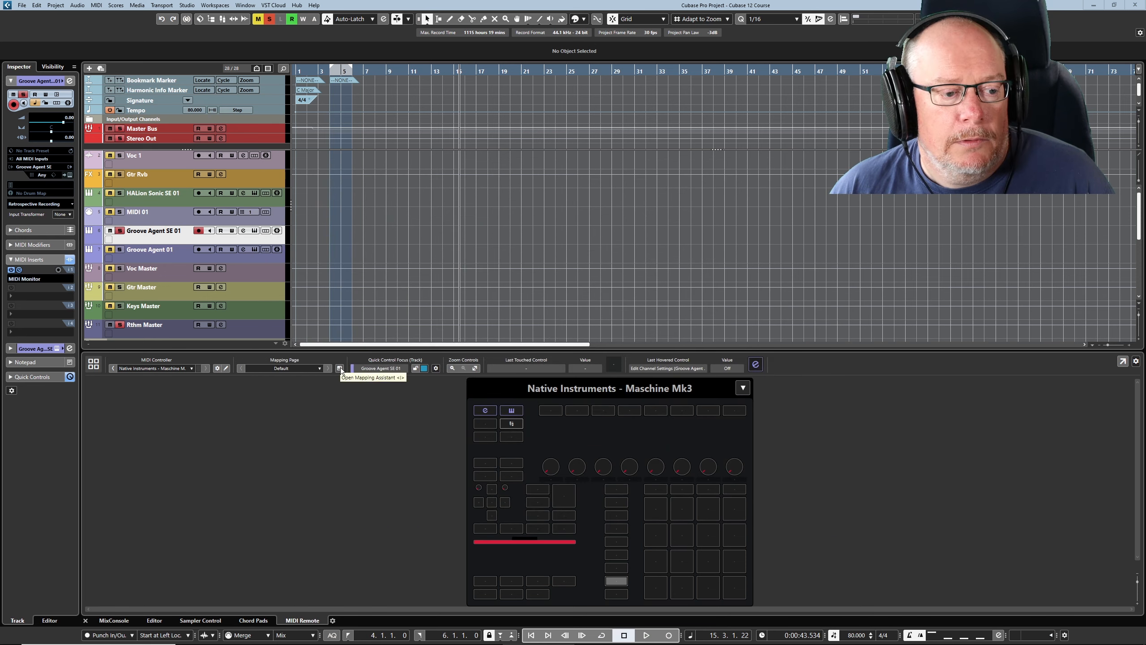
Map the Selected Track Solo function to the Maschine Mk3's Solo button through the Mapping Assistant.
{"action": "left_click", "coordinate": [339, 368]}
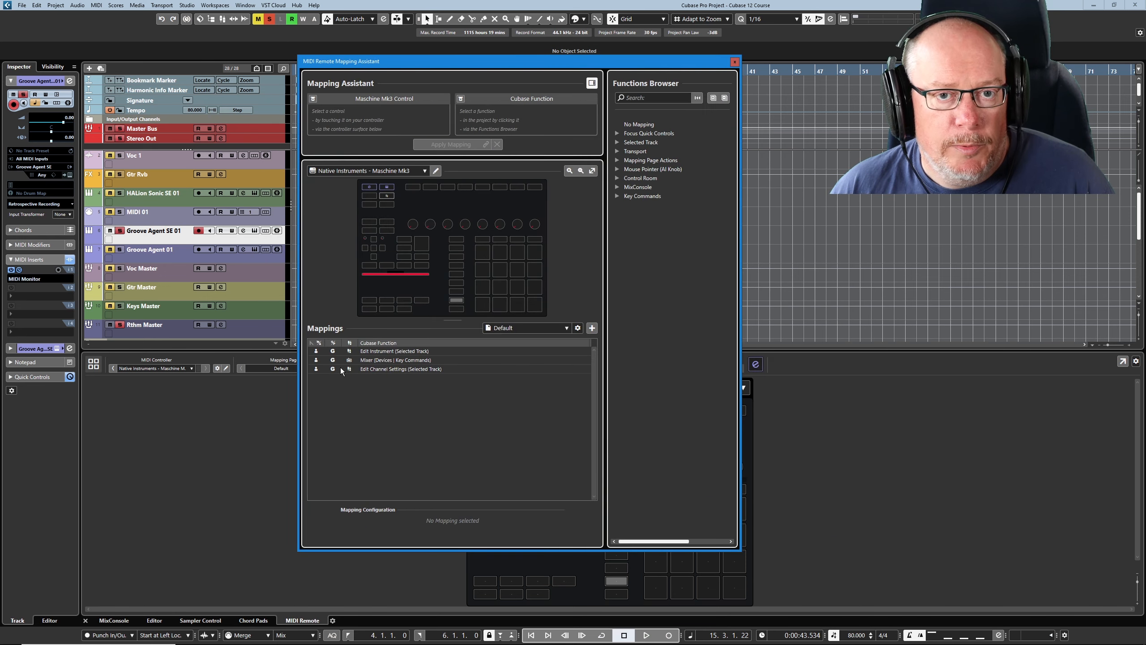
{"action": "left_click", "coordinate": [457, 301]}
{"action": "left_click", "coordinate": [649, 98]}
{"action": "type", "text": "solo"}
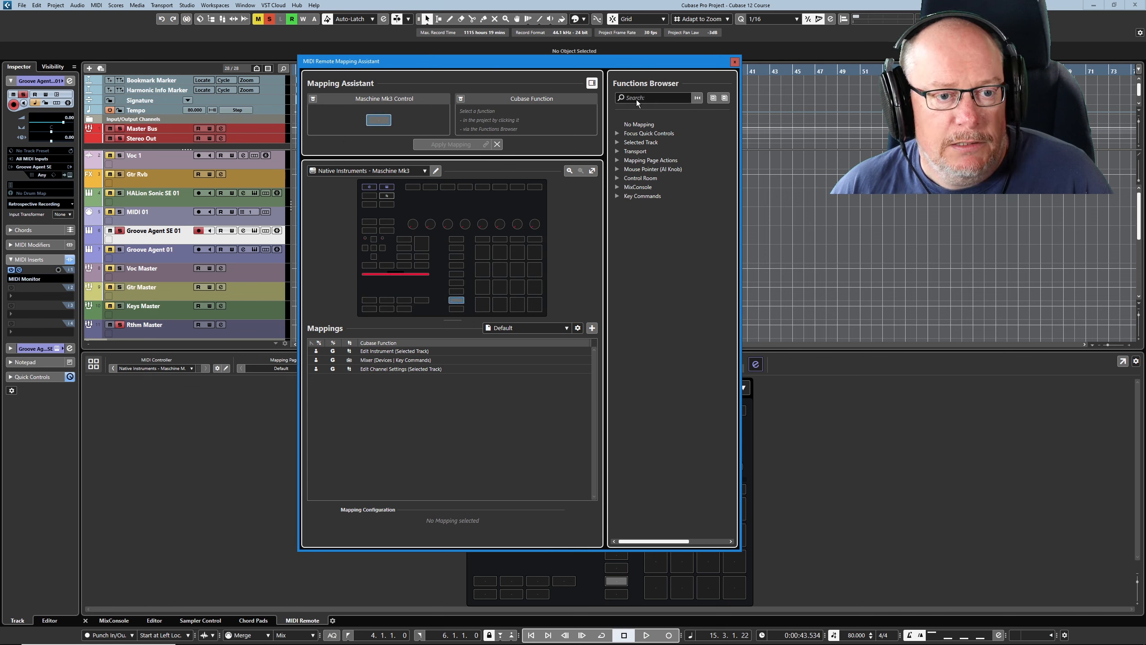
{"action": "key", "text": "Return"}
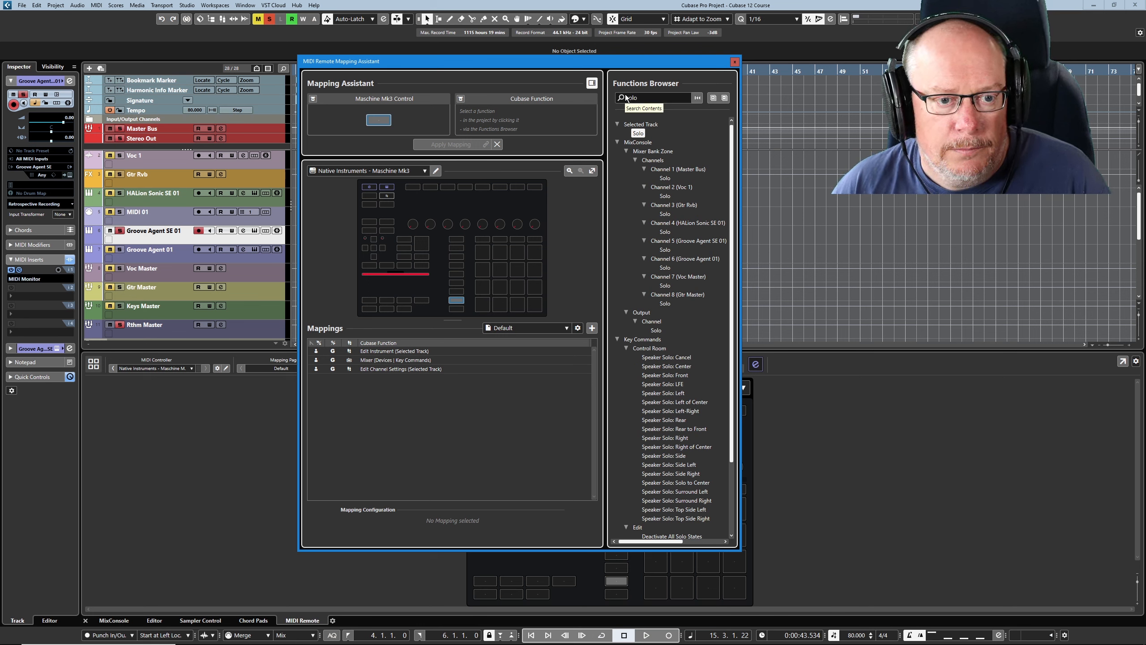
{"action": "left_click", "coordinate": [638, 133]}
{"action": "left_click", "coordinate": [447, 144]}
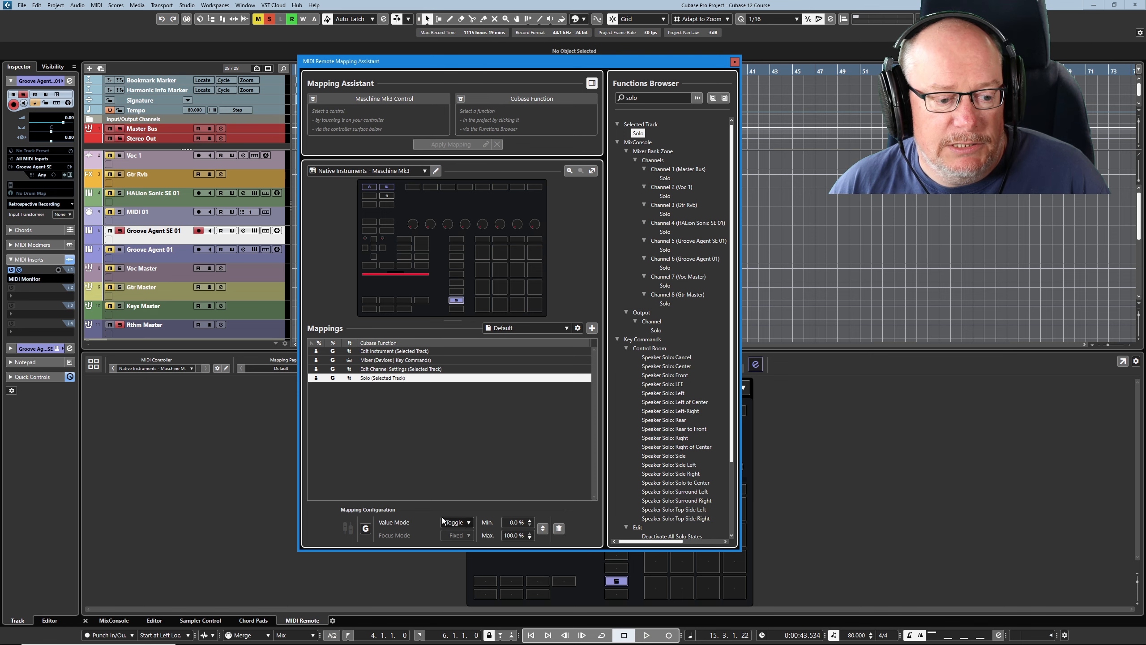
Close the Mapping Assistant and set the Maschine Mk3's CC 89 Solo button to Toggle mode in Controller Editor.
{"action": "left_click", "coordinate": [735, 61]}
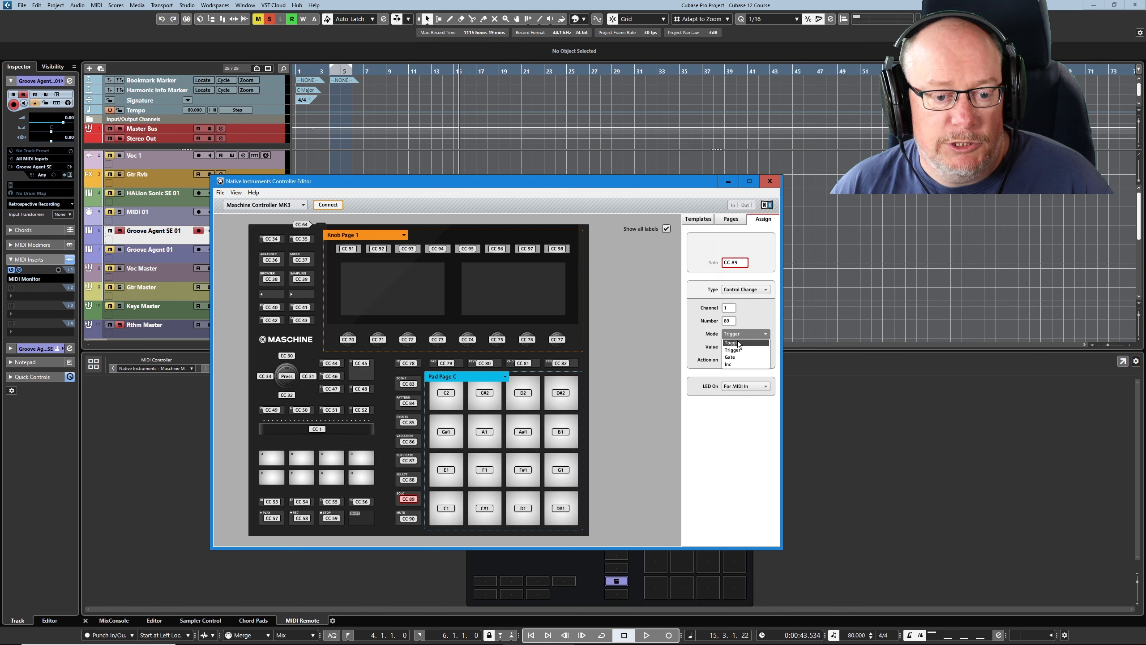
{"action": "left_click", "coordinate": [738, 340]}
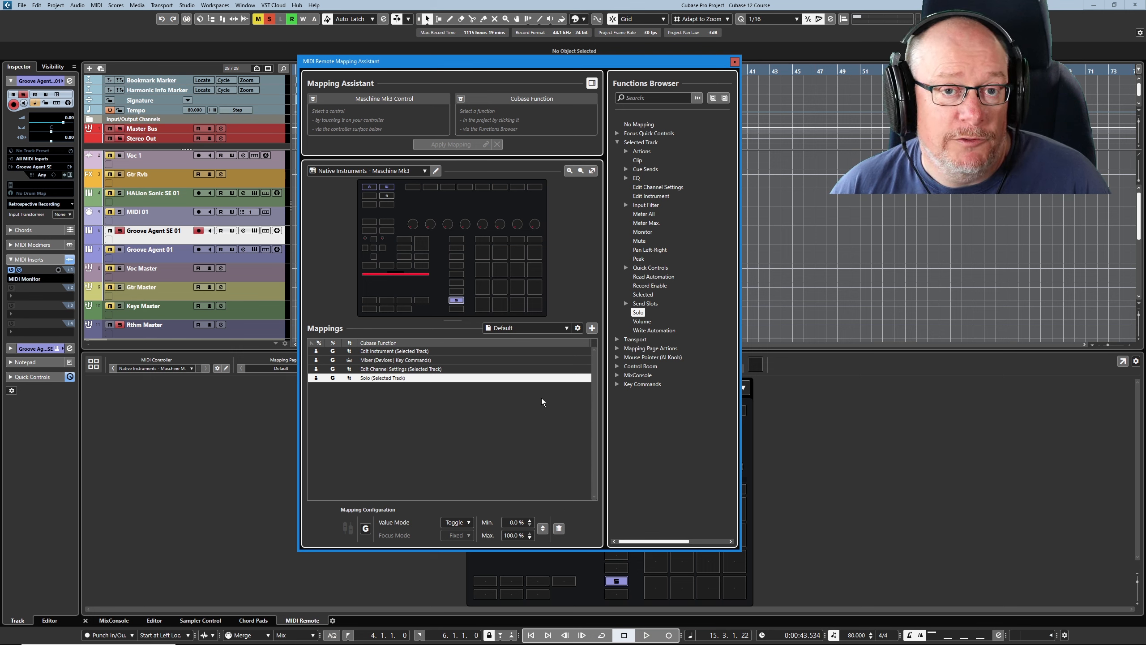
Delete the Solo (Selected Track) mapping and map Selected Track Solo afresh to the Maschine Mk3's Solo button.
{"action": "left_click", "coordinate": [559, 529]}
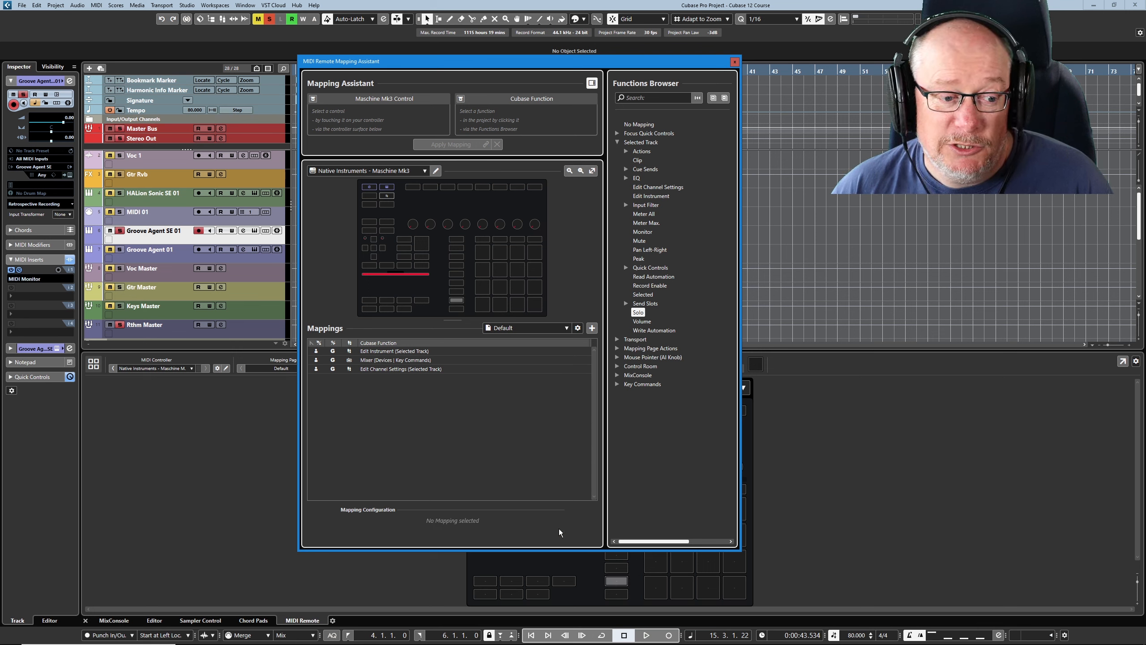
{"action": "left_click", "coordinate": [456, 299]}
{"action": "left_click", "coordinate": [653, 98]}
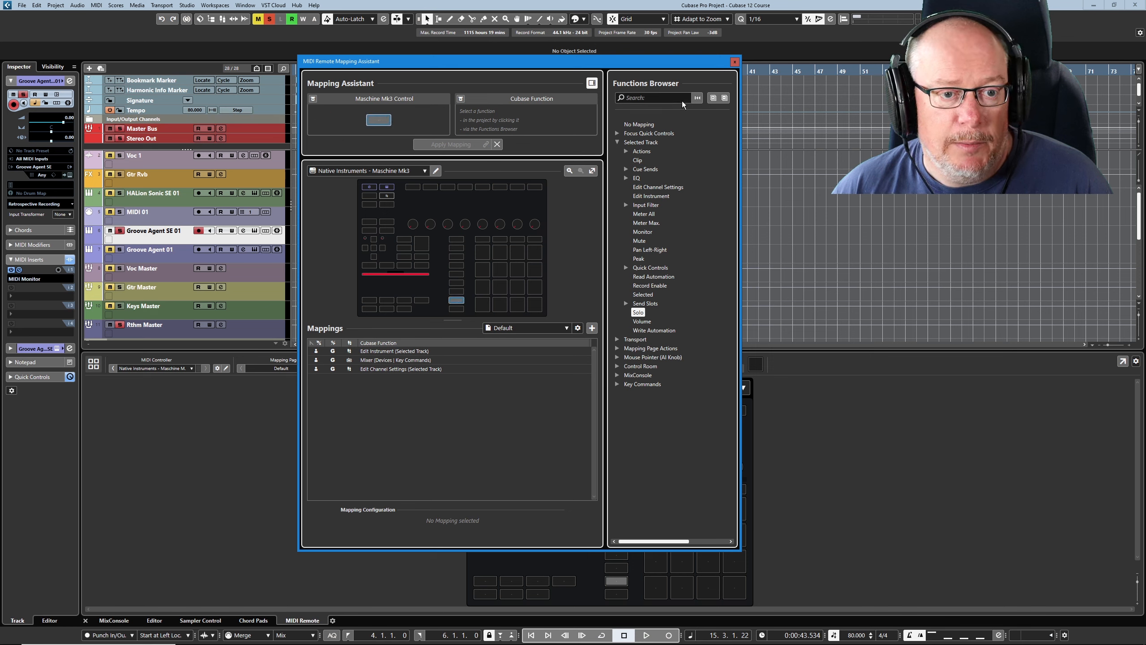
{"action": "type", "text": "solo"}
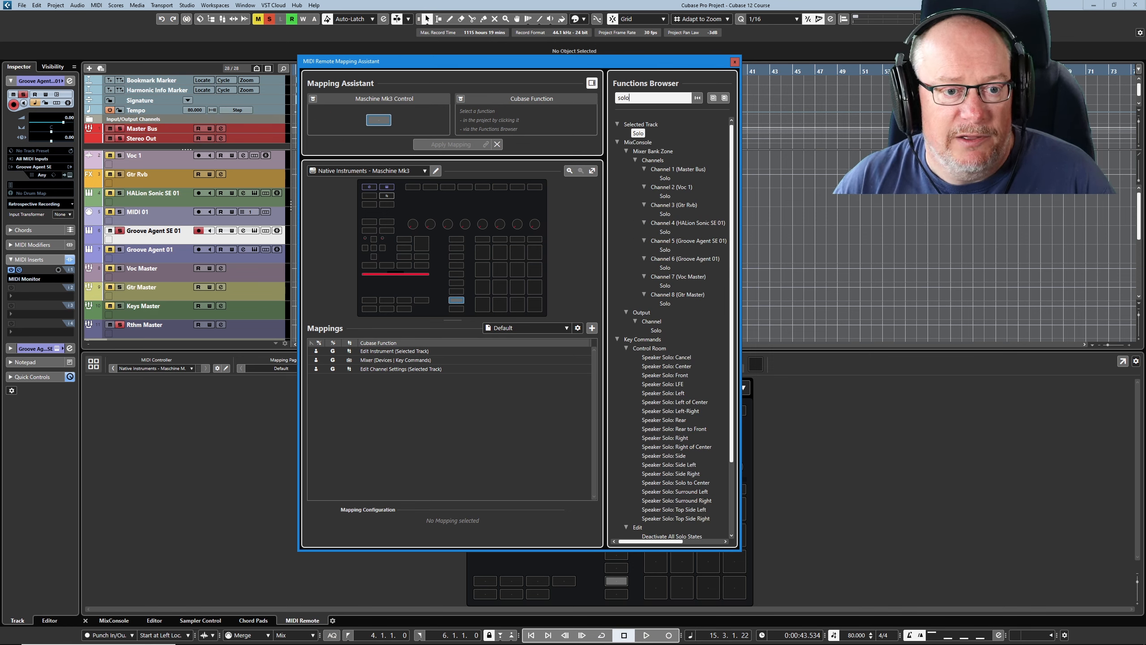
{"action": "left_click", "coordinate": [638, 133]}
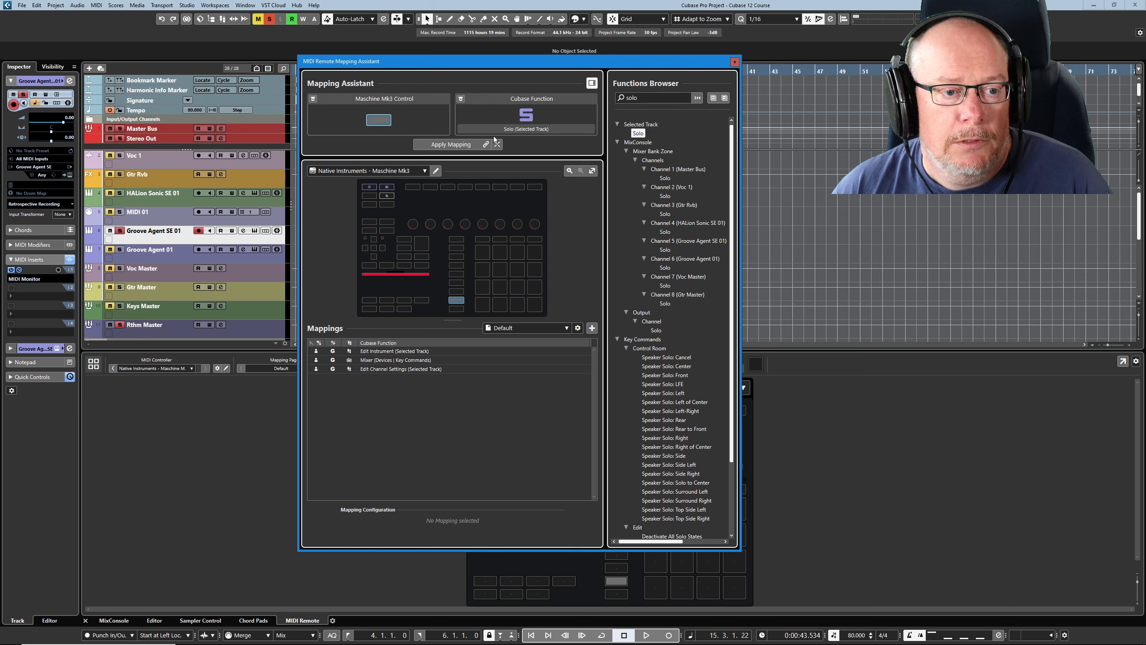
{"action": "left_click", "coordinate": [465, 145]}
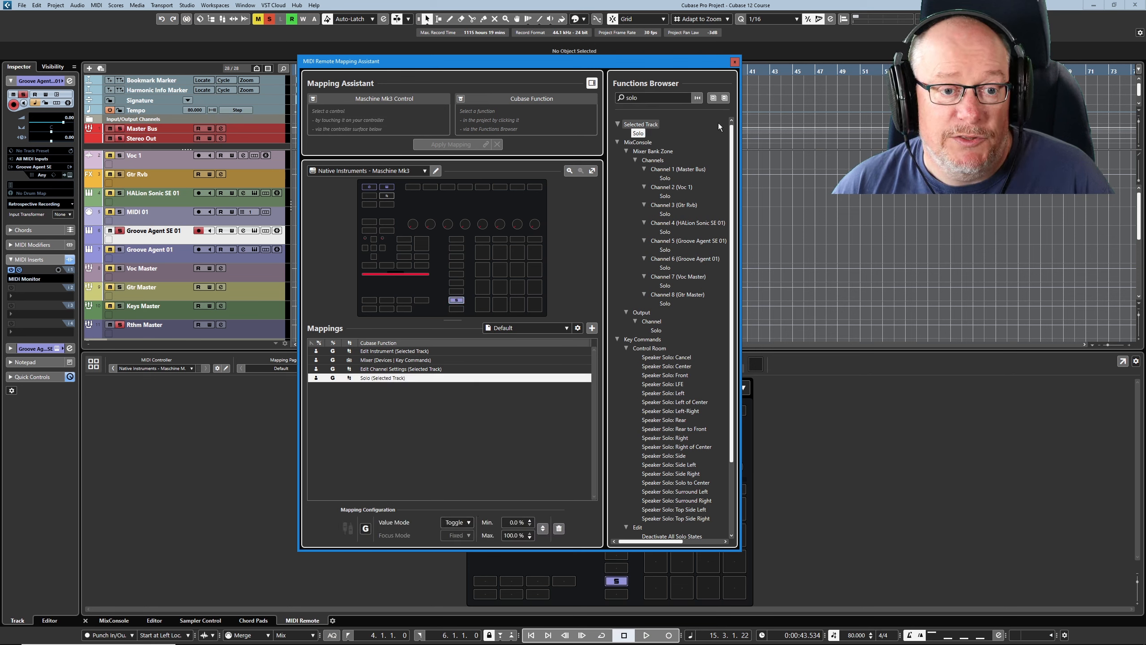
{"action": "left_click", "coordinate": [735, 61]}
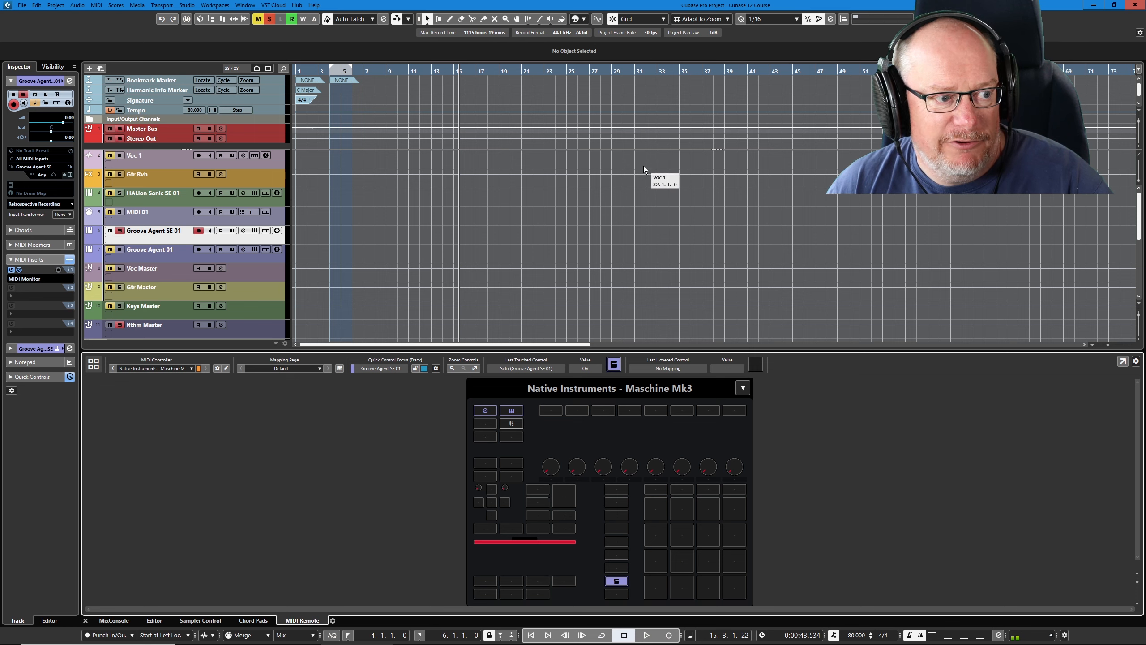
Set the Value Mode of the Maschine Mk3's Solo (Selected Track) mapping to Jump and close the Mapping Assistant.
{"action": "left_click", "coordinate": [339, 369]}
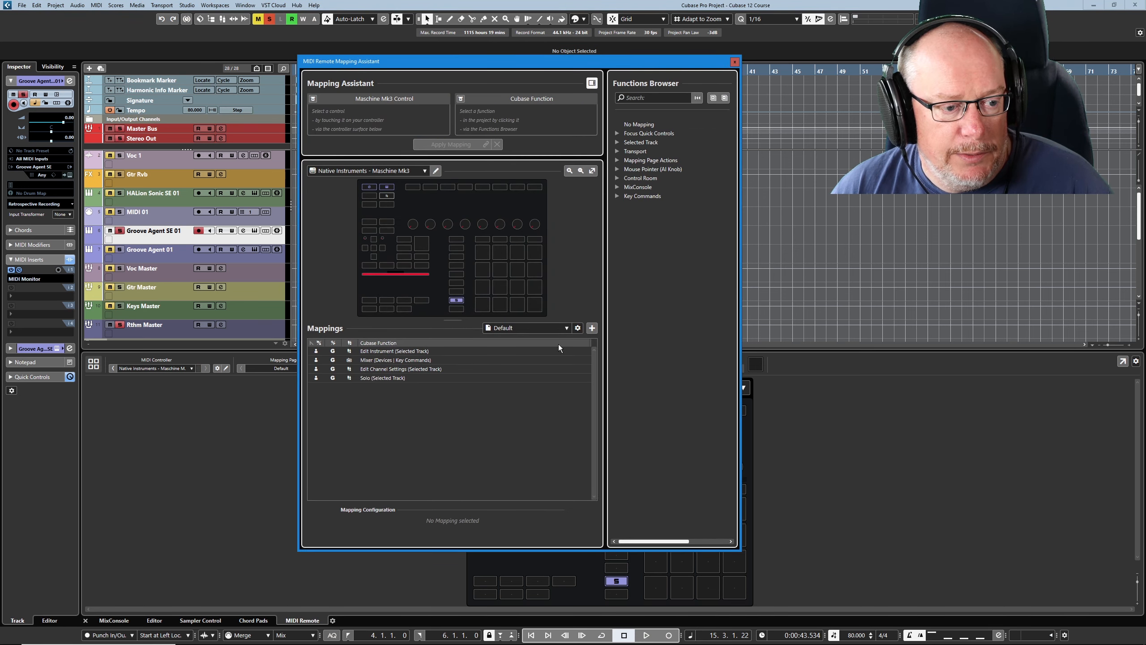
{"action": "left_click", "coordinate": [396, 378]}
{"action": "left_click", "coordinate": [459, 526]}
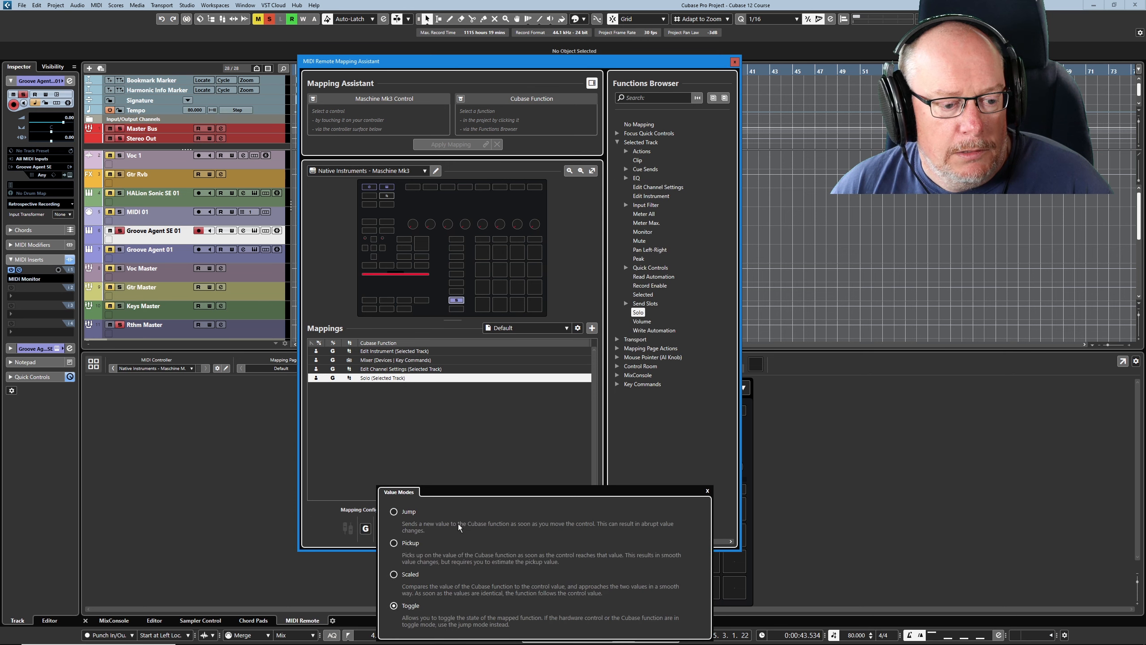
{"action": "left_click", "coordinate": [393, 511]}
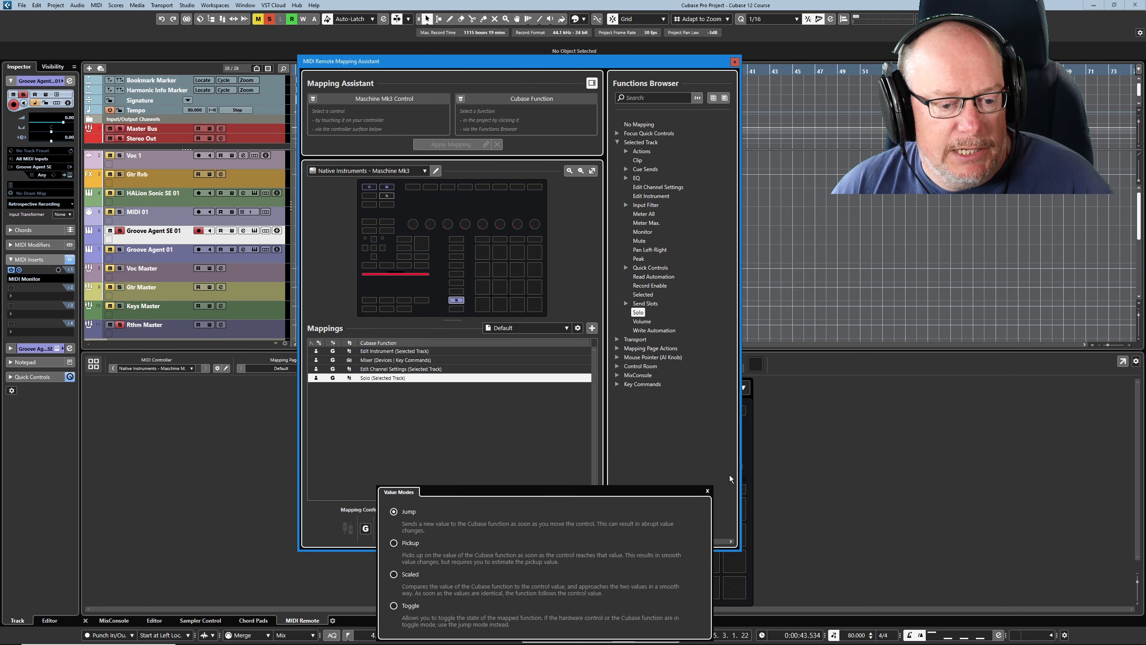
{"action": "left_click", "coordinate": [707, 490]}
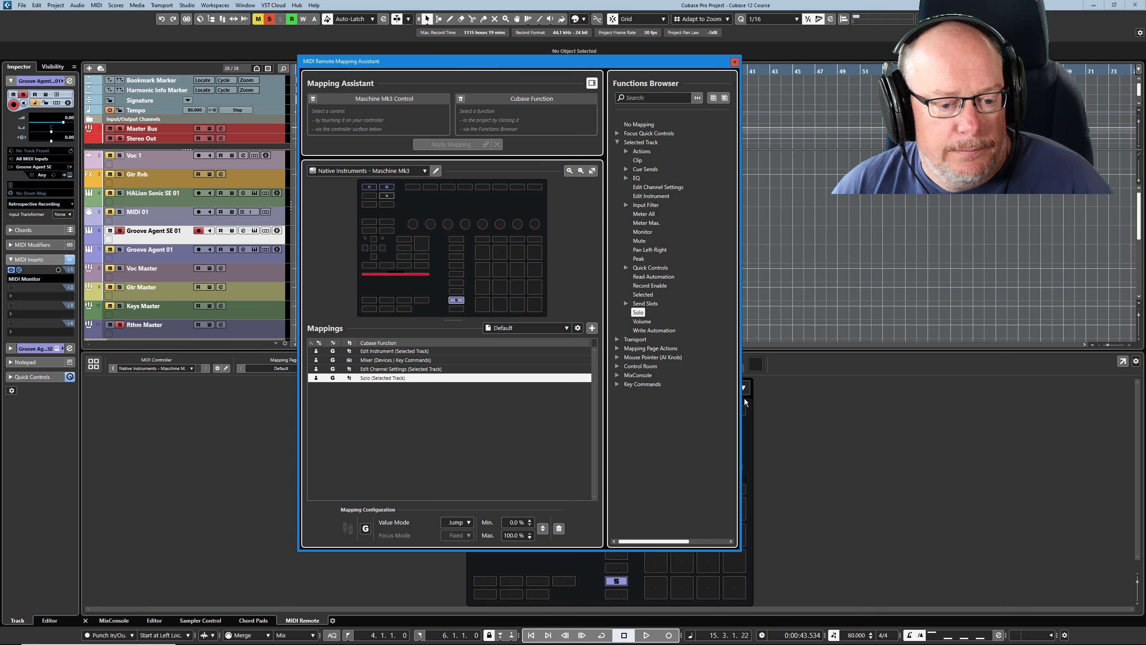
{"action": "left_click", "coordinate": [735, 63]}
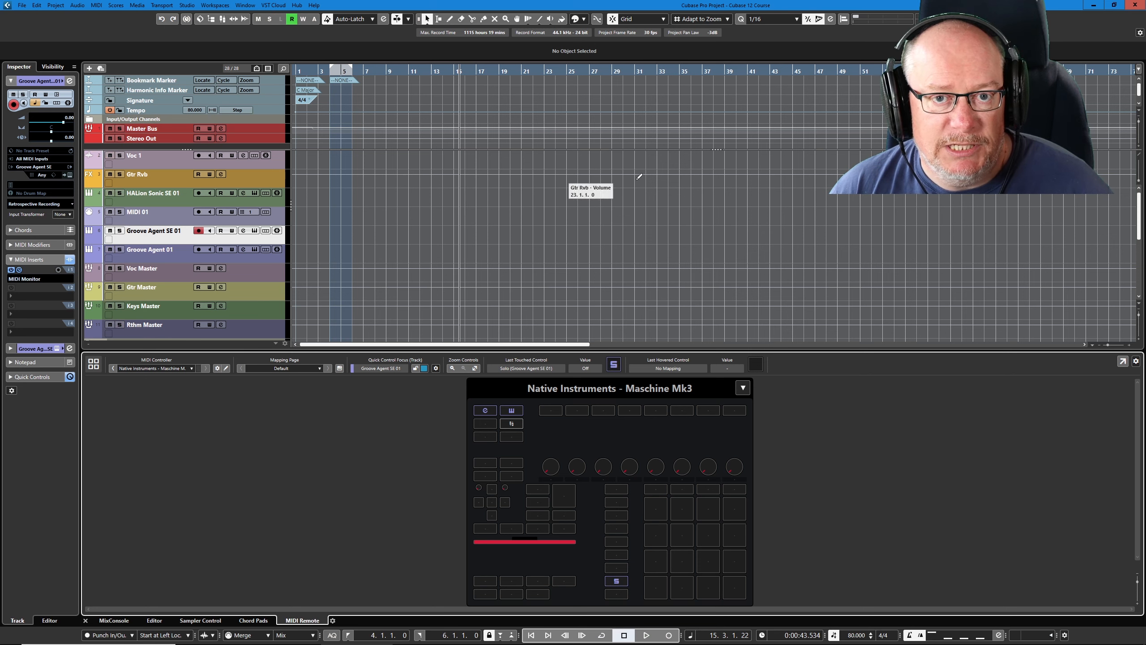
Switch to Controller Editor, set the CC 89 Solo button's mode to Gate, and move the editor window out of the way.
{"action": "key", "text": "alt+Tab"}
{"action": "left_click_drag", "start_coordinate": [570, 183], "coordinate": [517, 180]}
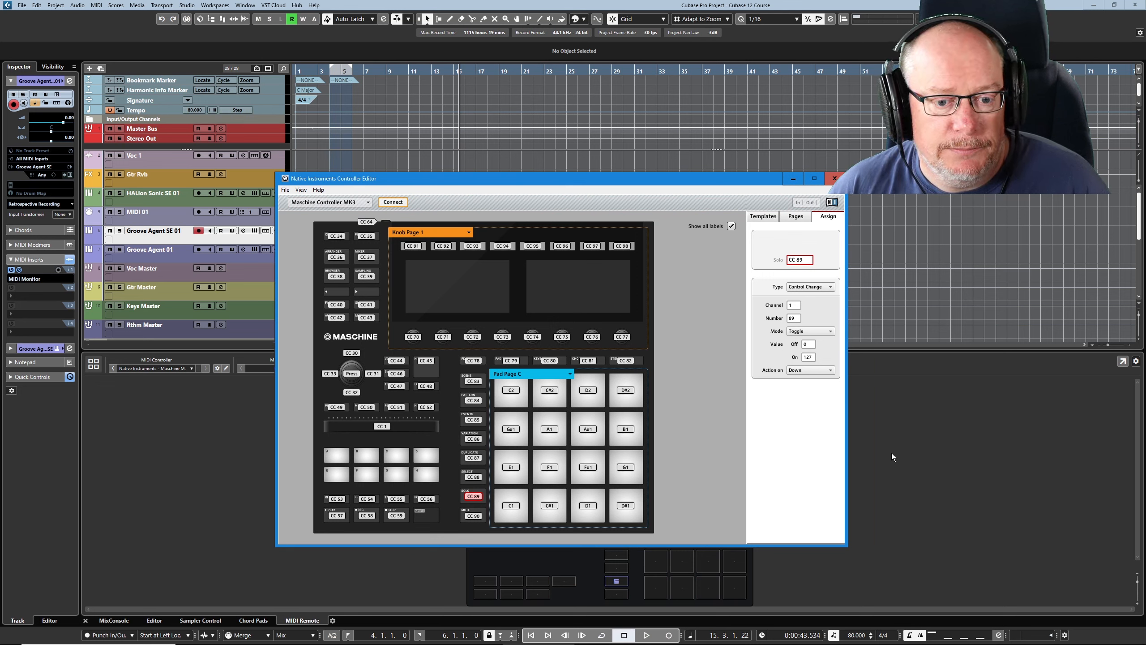
{"action": "left_click", "coordinate": [801, 332]}
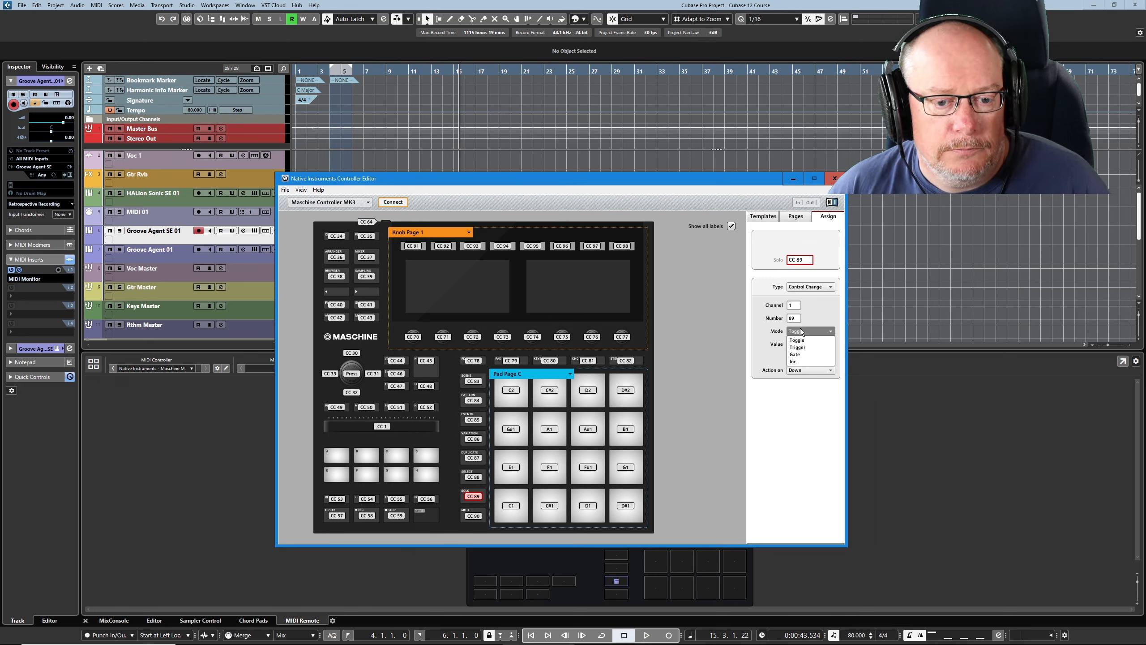
{"action": "left_click", "coordinate": [796, 354]}
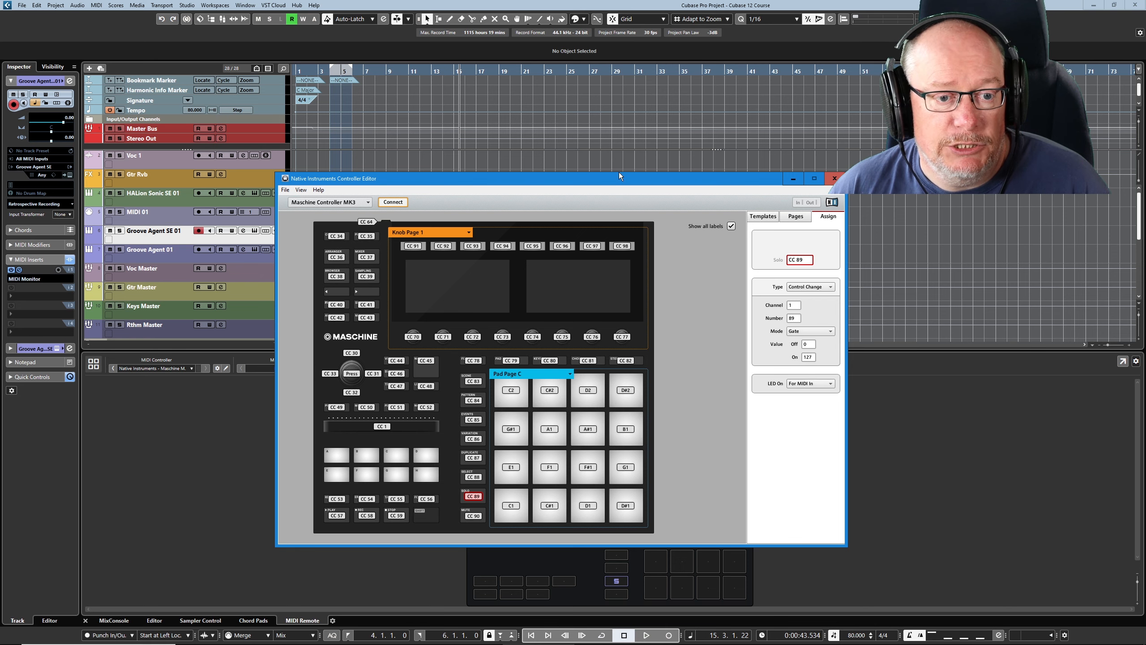
{"action": "left_click_drag", "start_coordinate": [614, 176], "coordinate": [1144, 216]}
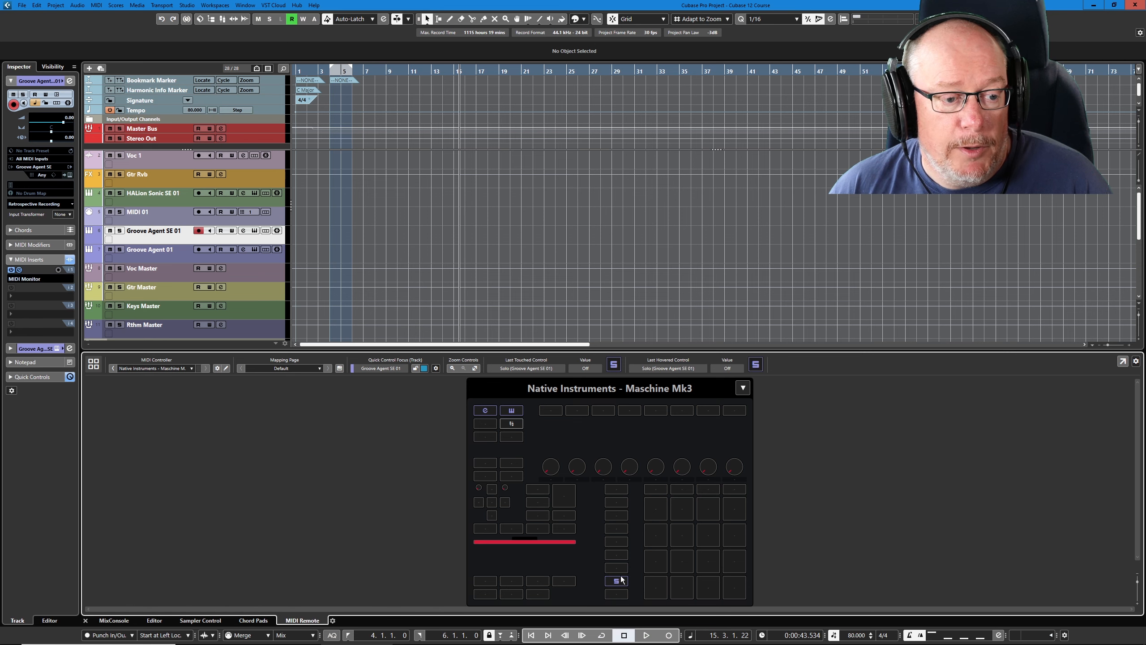
Delete the Solo (Selected Track) mapping from the Maschine Mk3 and close the Mapping Assistant.
{"action": "left_click", "coordinate": [340, 368]}
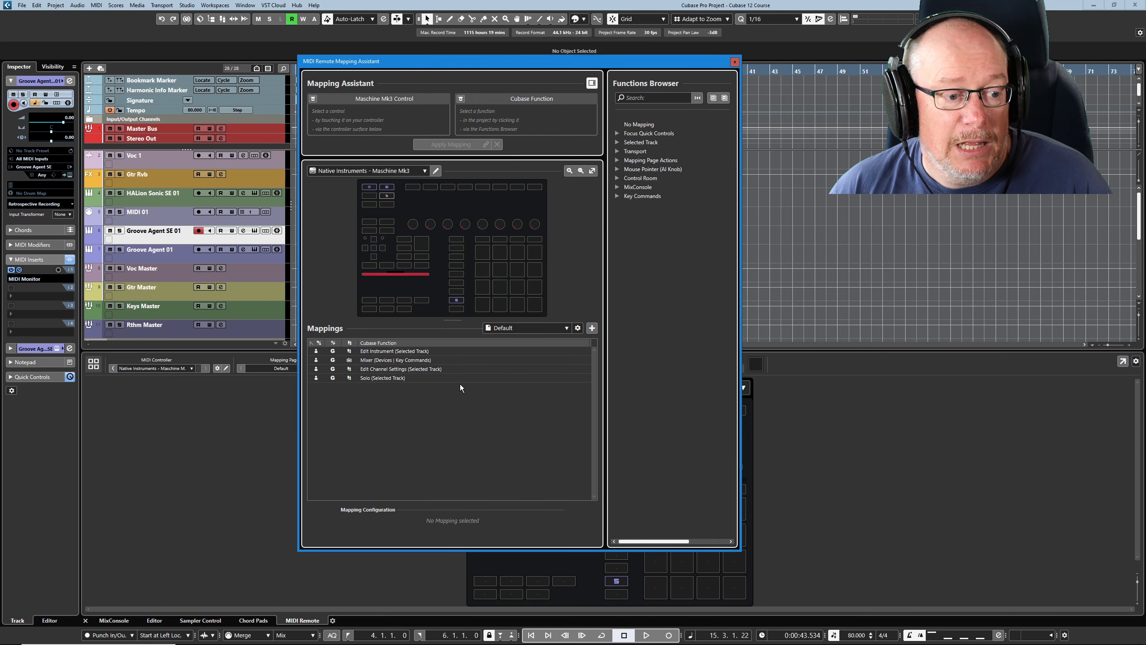
{"action": "left_click", "coordinate": [392, 378]}
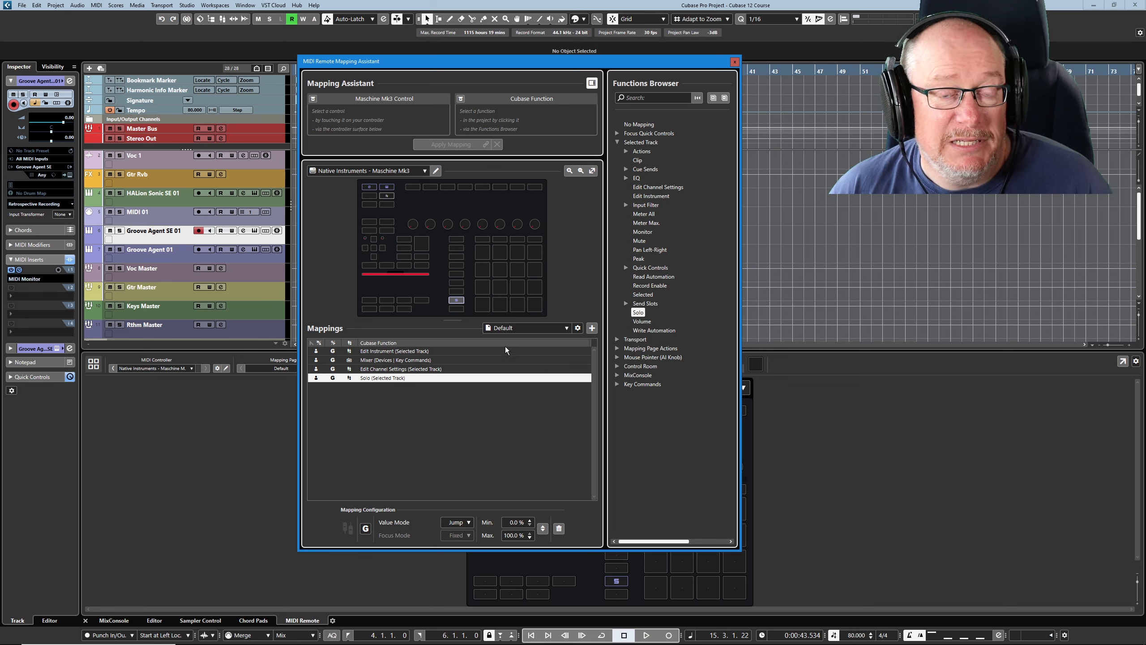
{"action": "left_click", "coordinate": [559, 528]}
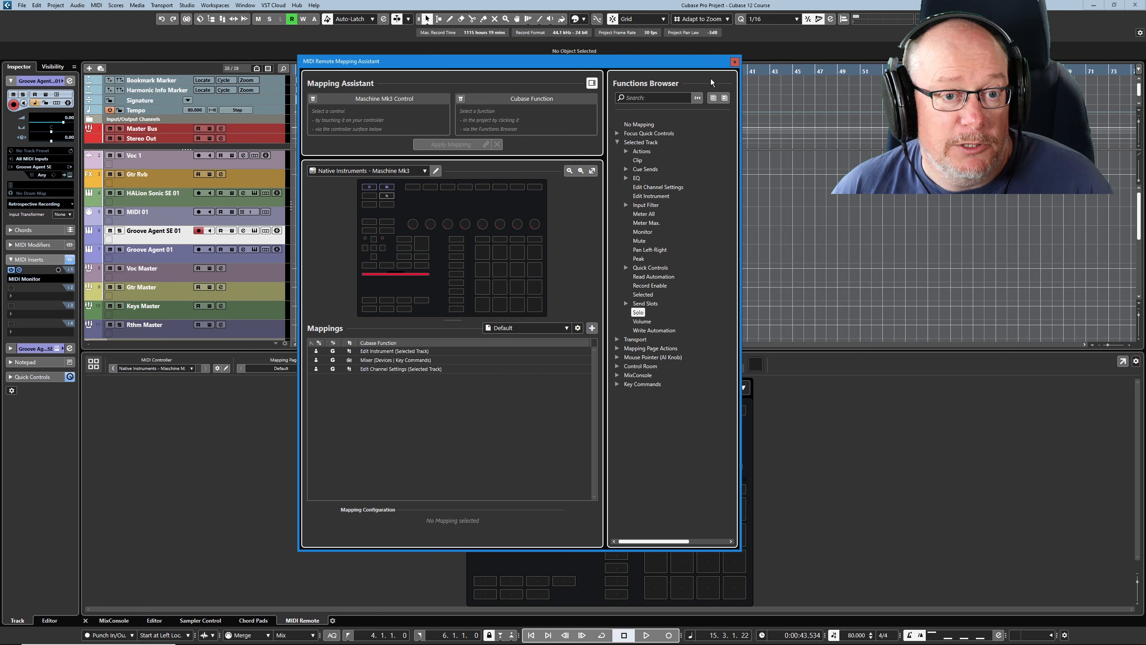
{"action": "left_click", "coordinate": [735, 62]}
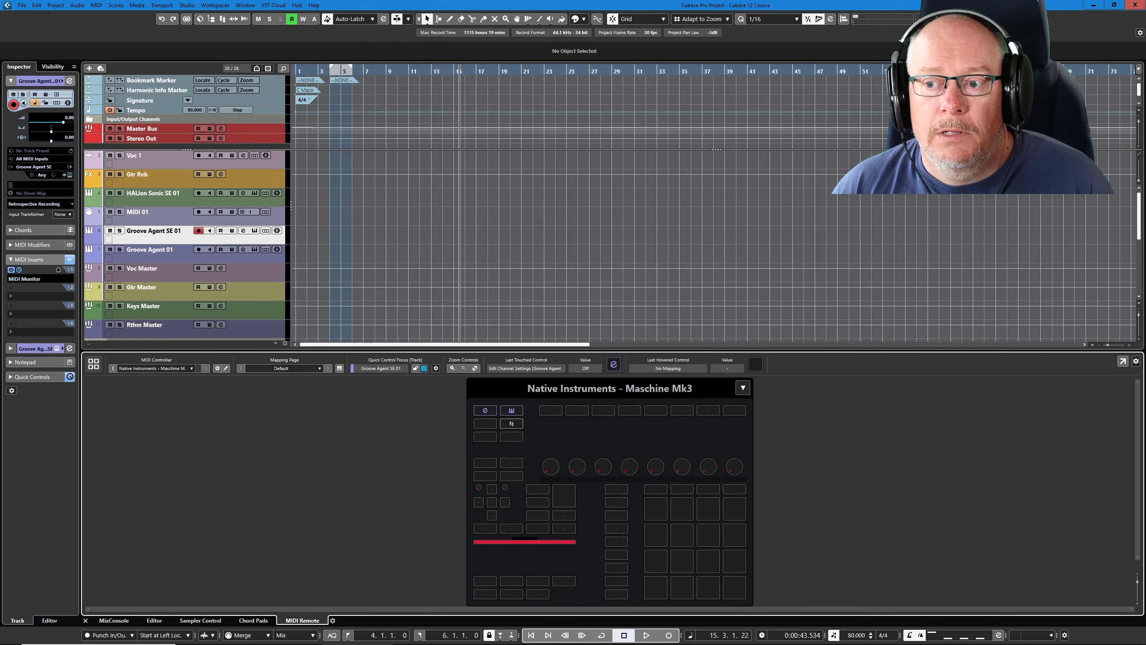
Clear the MIDI Monitor's event list and examine the values the Solo button sends in Gate mode.
{"action": "left_click_drag", "start_coordinate": [289, 644], "coordinate": [401, 137]}
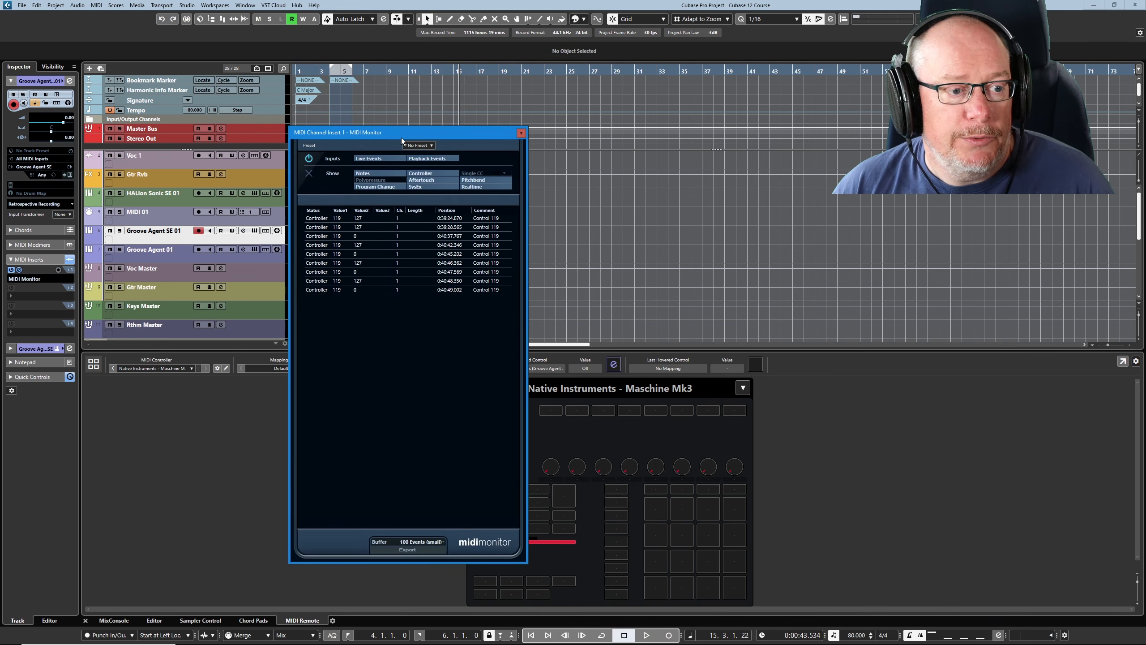
{"action": "left_click", "coordinate": [308, 173]}
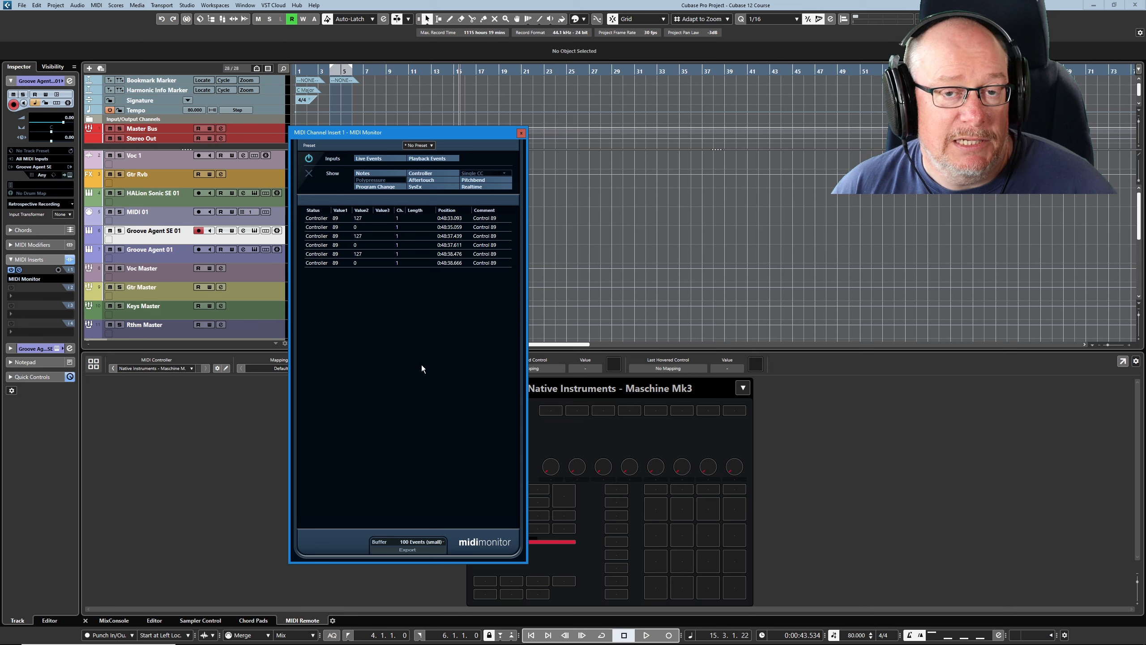
{"action": "left_click_drag", "start_coordinate": [346, 131], "coordinate": [983, 129]}
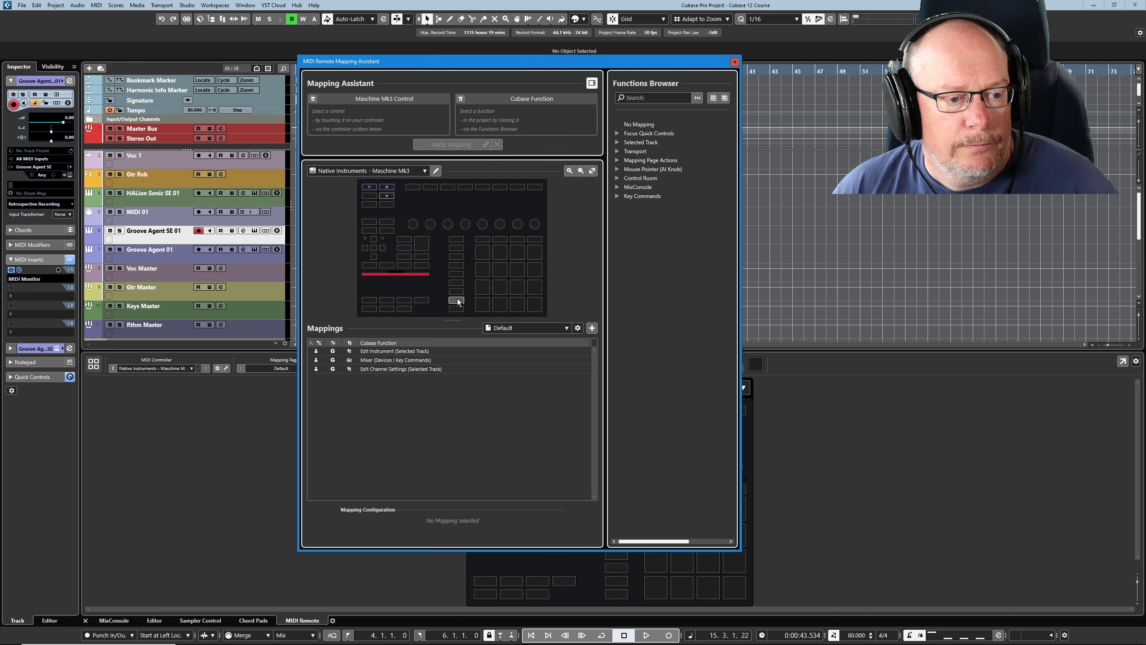
Map the Selected Track Solo function to the gated Solo button on the Maschine Mk3 and close the Mapping Assistant.
{"action": "left_click", "coordinate": [456, 300]}
{"action": "left_click", "coordinate": [653, 99]}
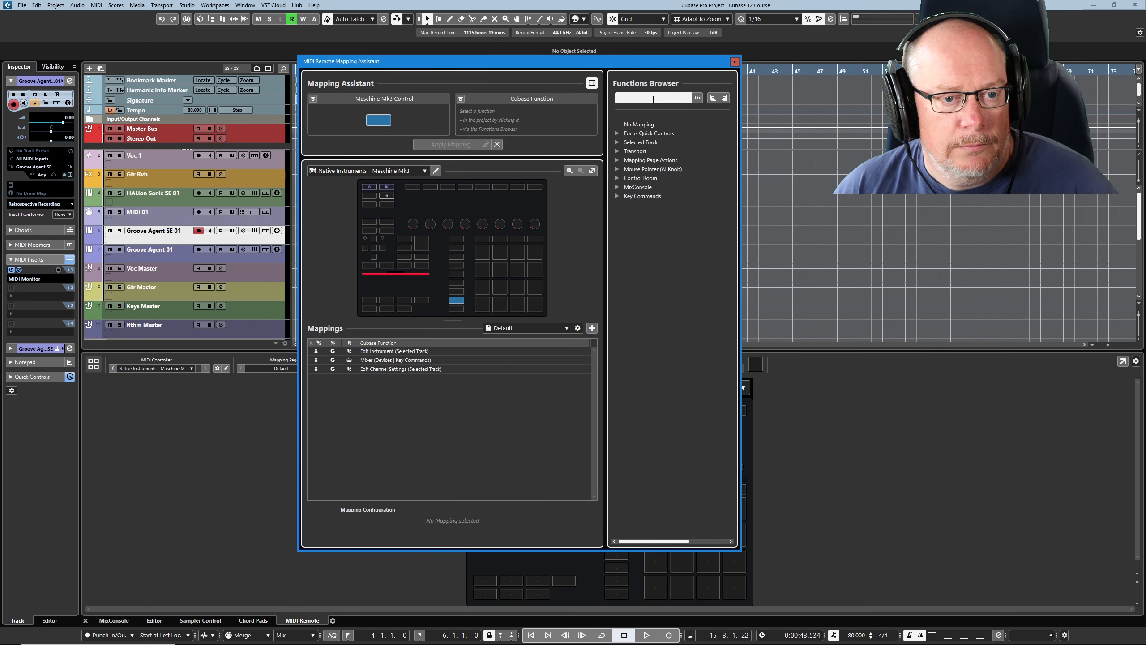
{"action": "type", "text": "solo"}
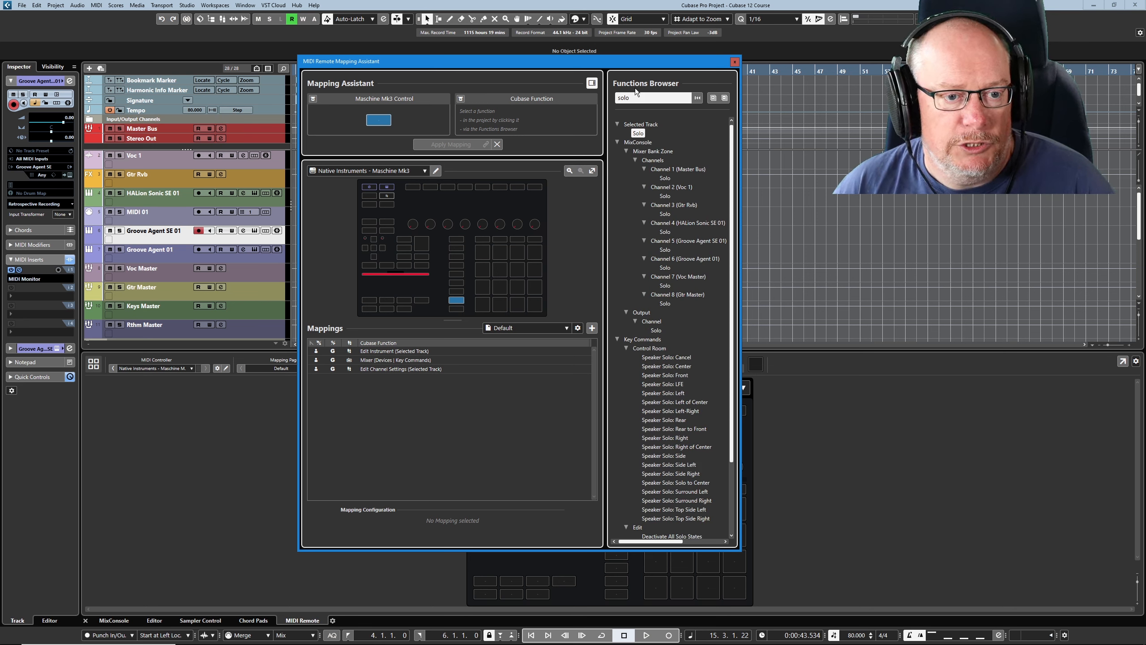
{"action": "left_click", "coordinate": [638, 133]}
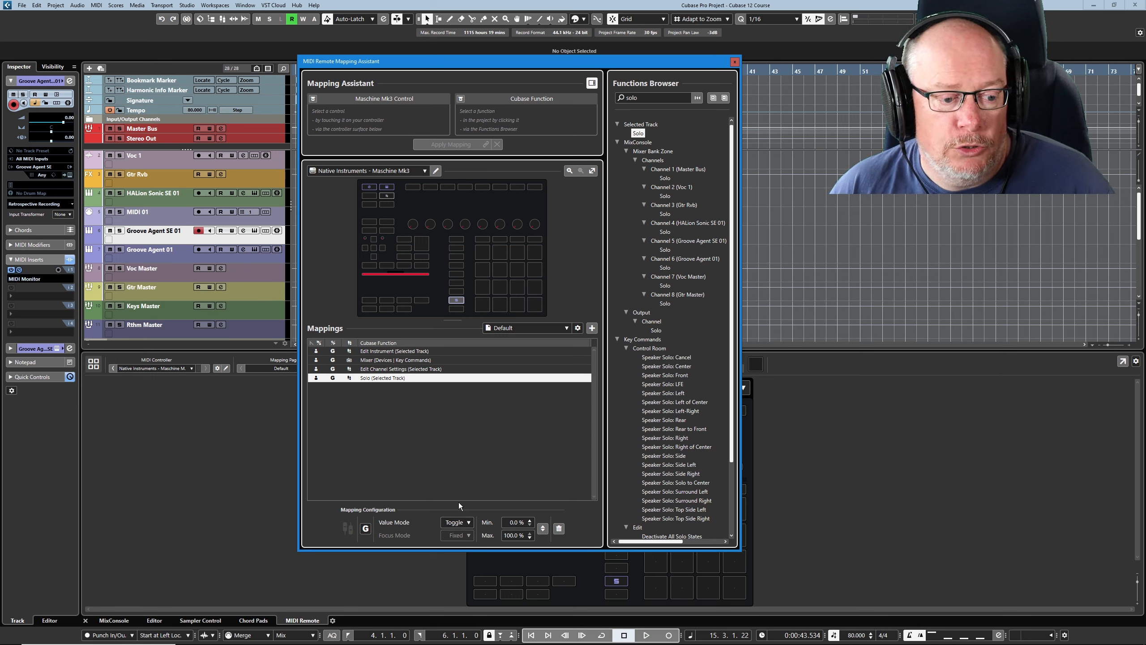
{"action": "left_click", "coordinate": [735, 61]}
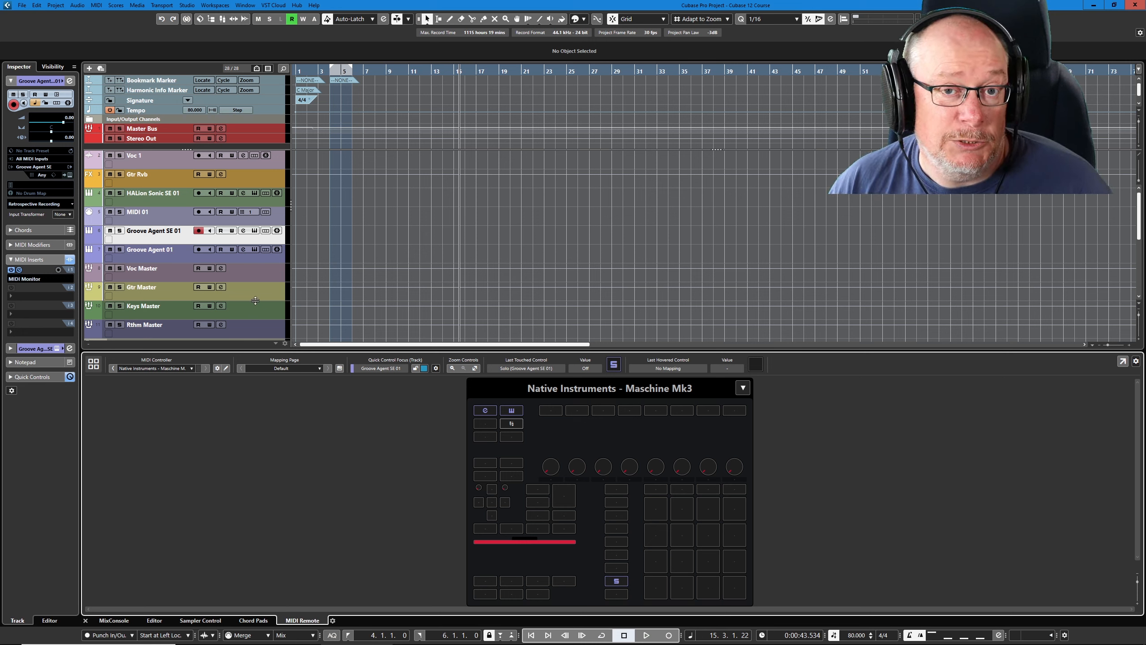
Reopen the Mapping Assistant and remove the Solo (Selected Track) mapping from the Maschine Mk3.
{"action": "left_click", "coordinate": [340, 369]}
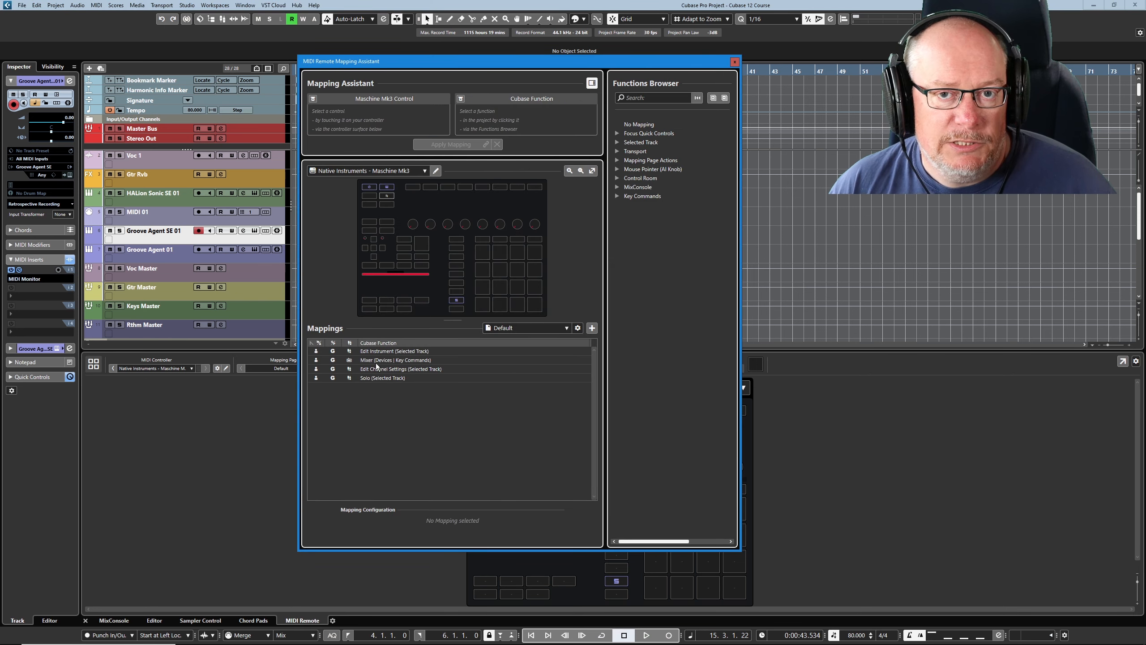
{"action": "left_click", "coordinate": [381, 379]}
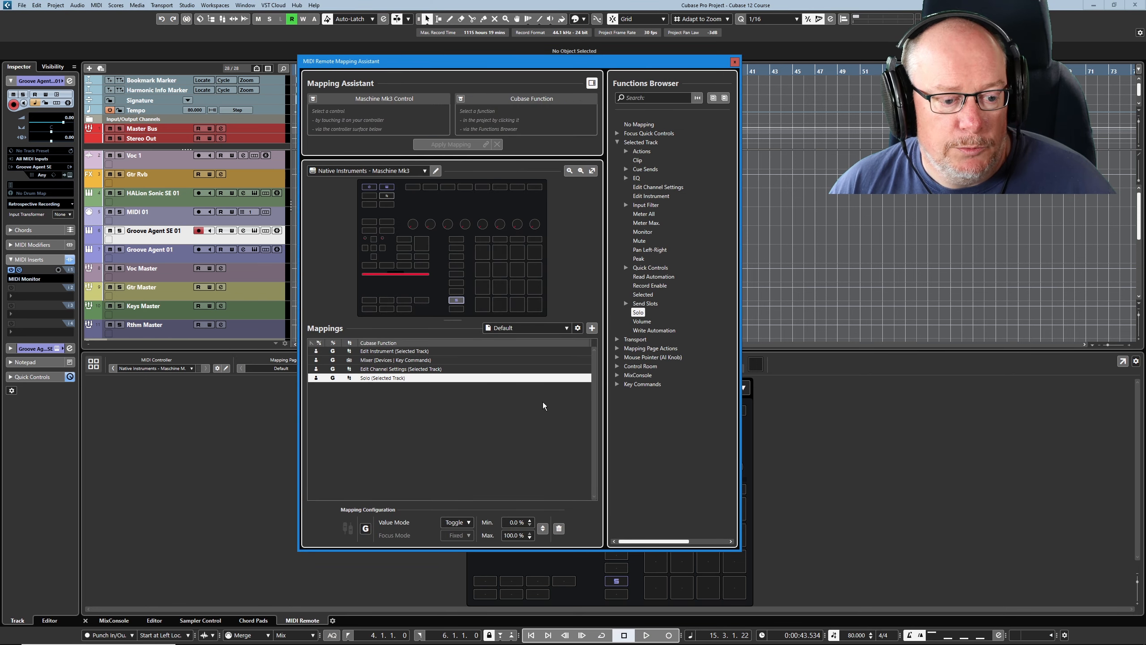
{"action": "left_click", "coordinate": [559, 528]}
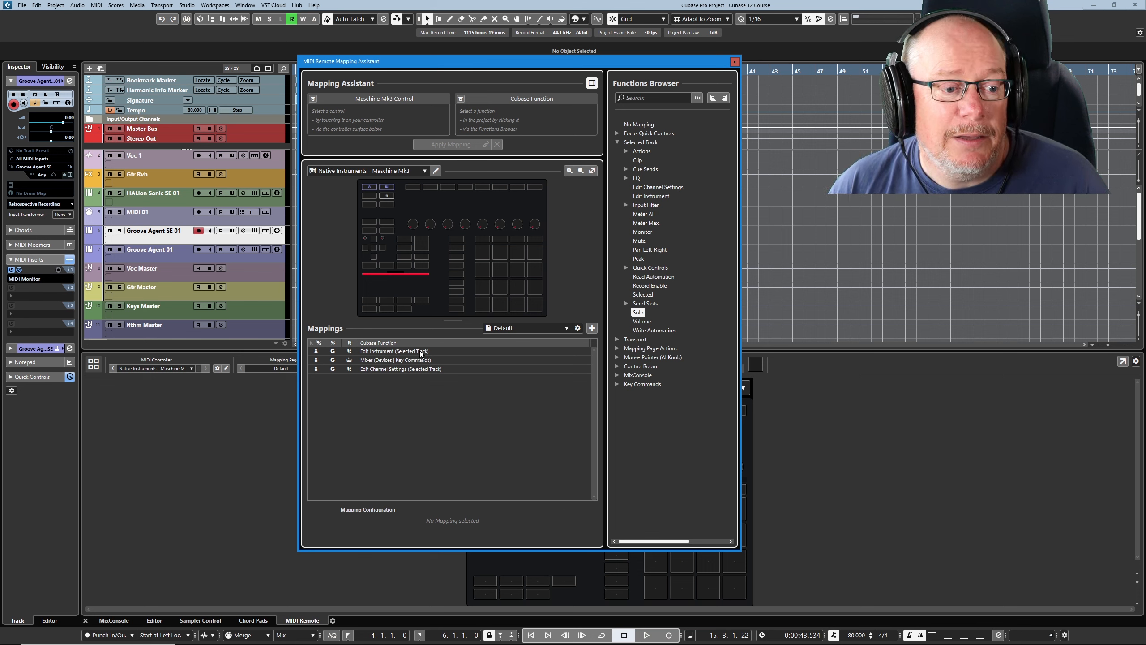
Map the Solo key command from the Edit category to the Maschine Mk3's Solo button and close the Mapping Assistant.
{"action": "left_click", "coordinate": [457, 301]}
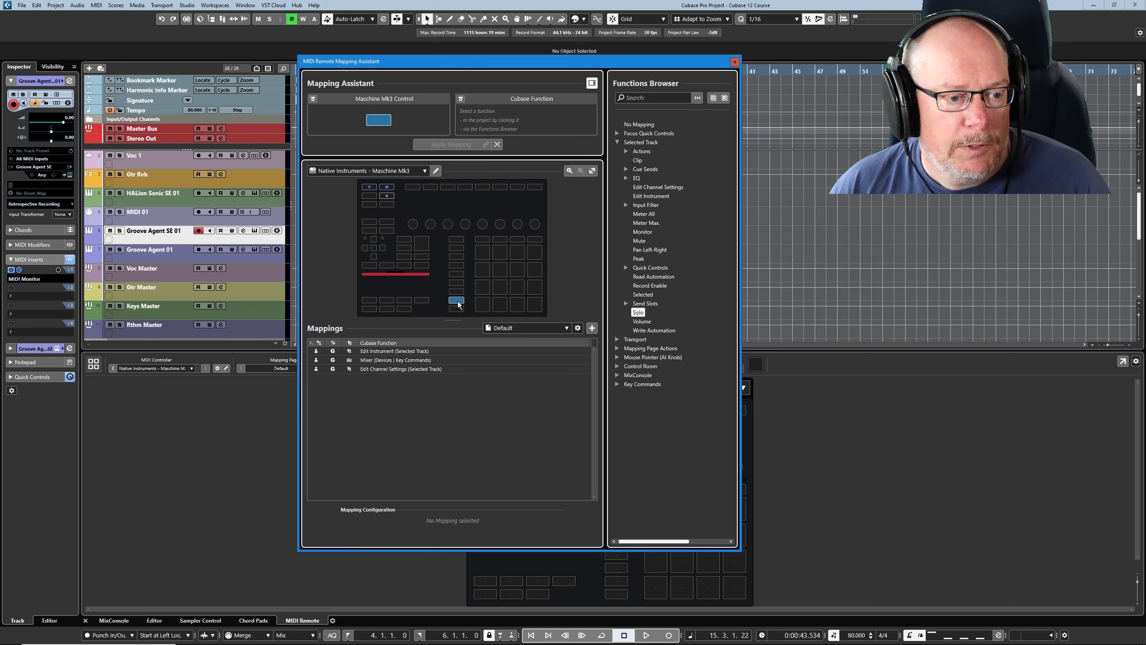
{"action": "left_click", "coordinate": [652, 100]}
{"action": "type", "text": "solo"}
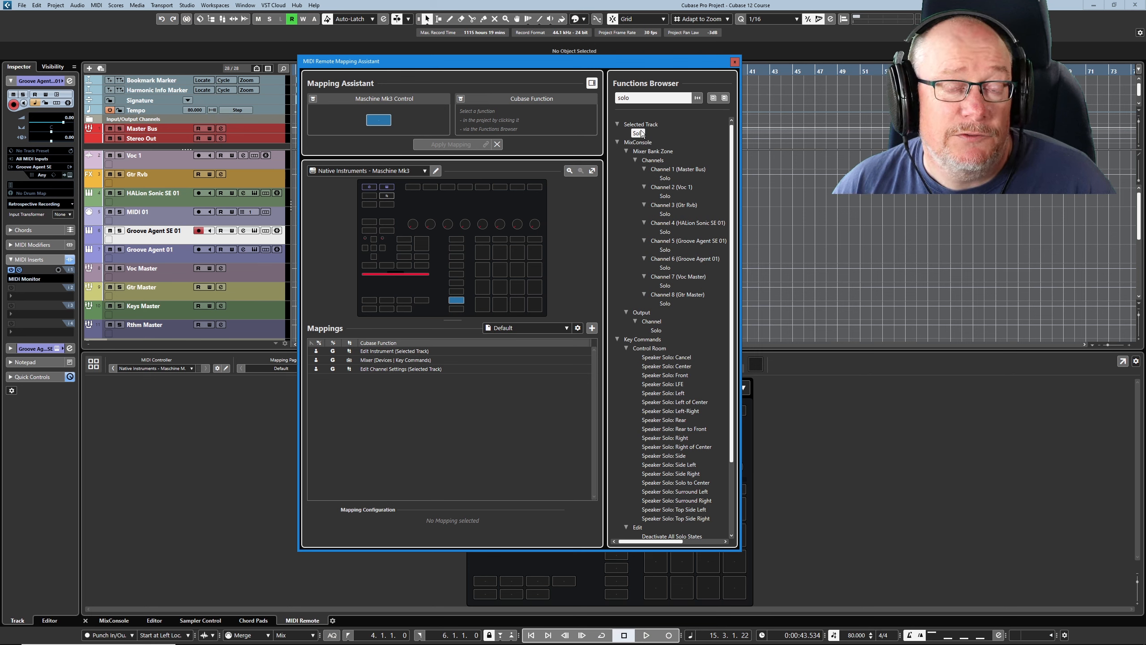
{"action": "scroll", "coordinate": [635, 274], "scroll_direction": "down", "scroll_amount": 3}
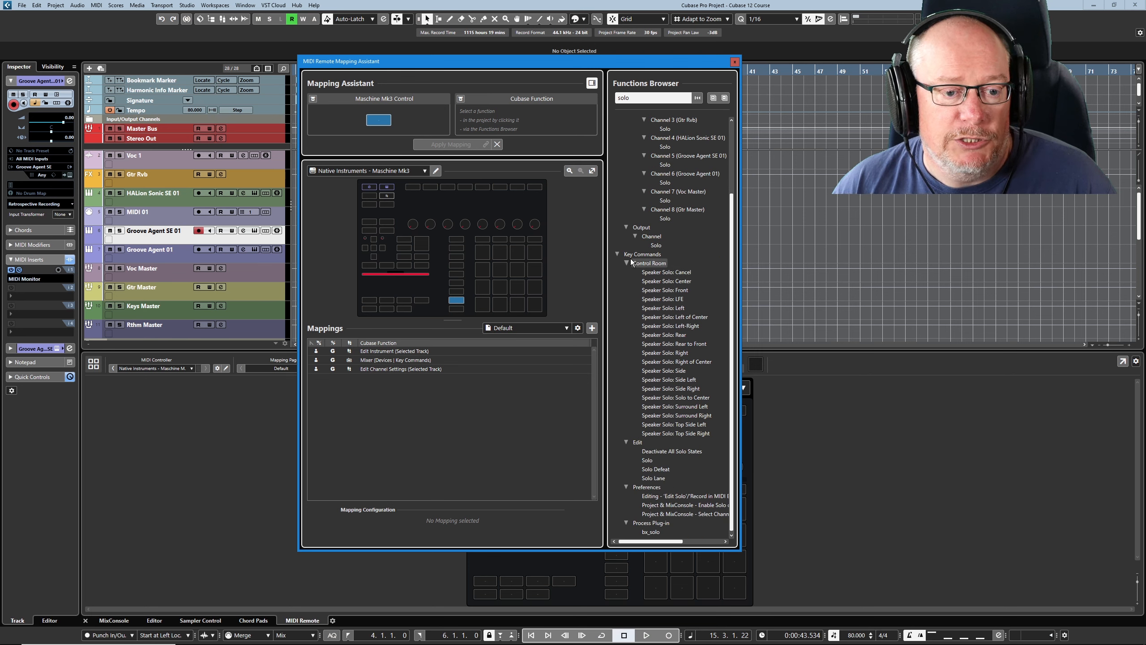
{"action": "left_click", "coordinate": [647, 461]}
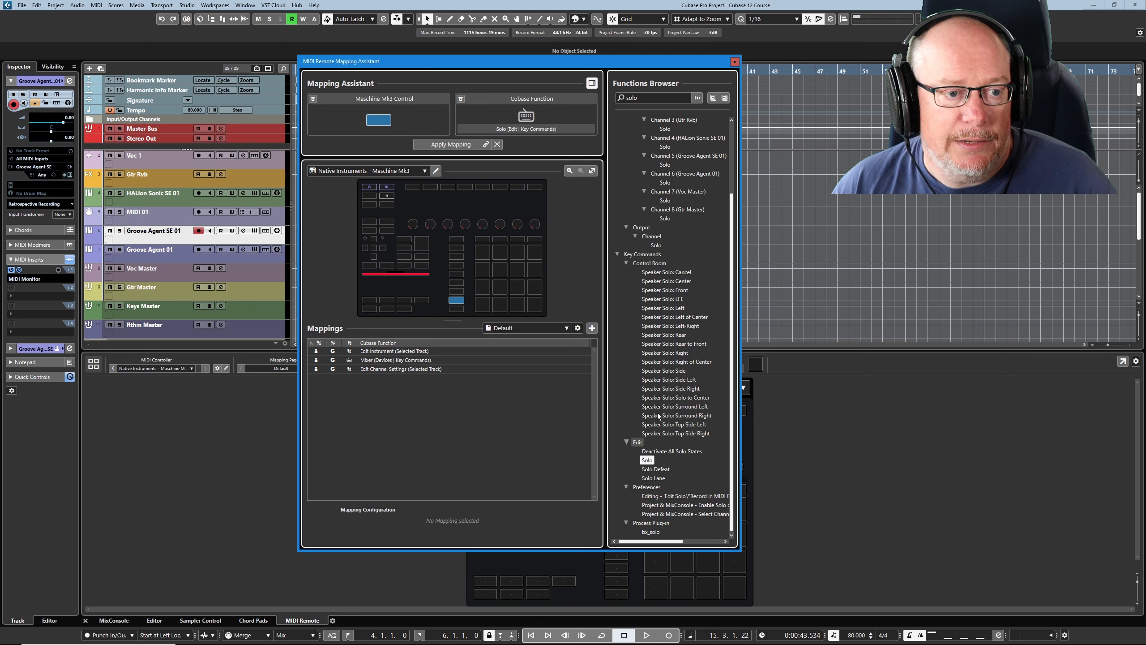
{"action": "left_click", "coordinate": [453, 145]}
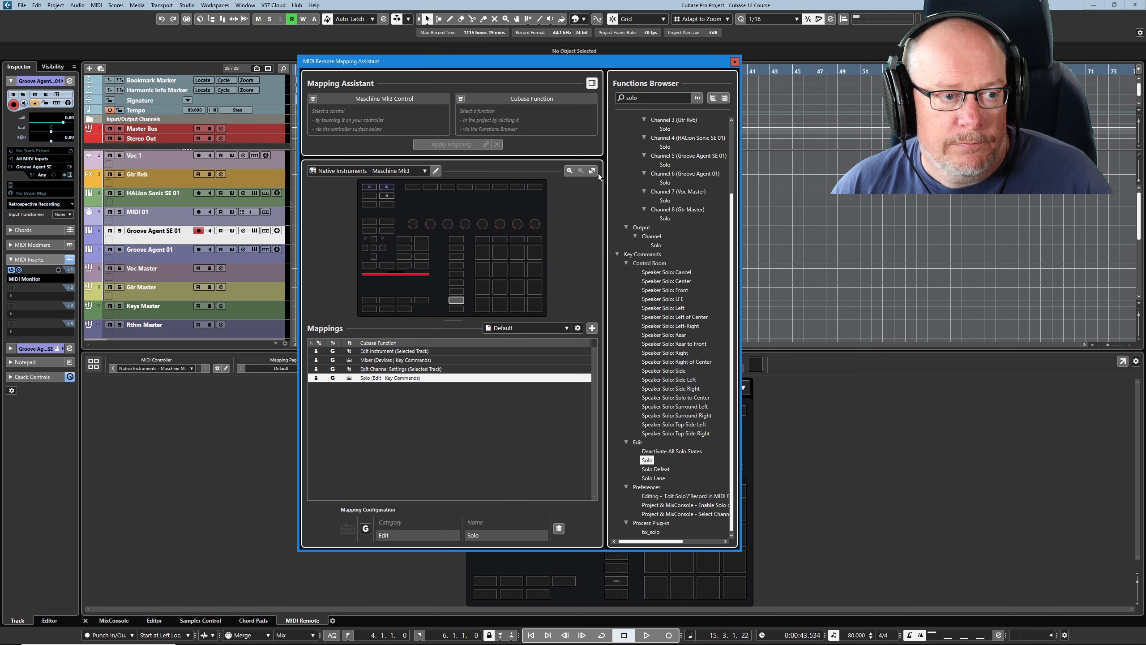
{"action": "left_click", "coordinate": [734, 63]}
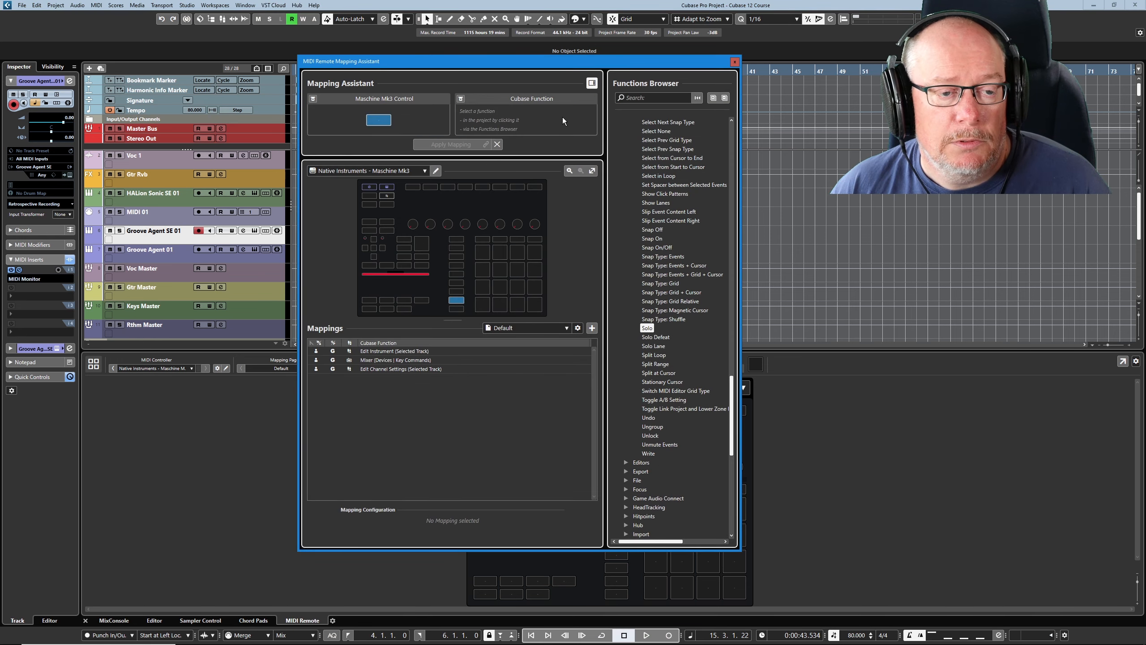
Find the Selected Track Solo function, apply it to the Maschine Mk3's Solo button, and close the Mapping Assistant.
{"action": "left_click", "coordinate": [645, 97]}
{"action": "type", "text": "solo"}
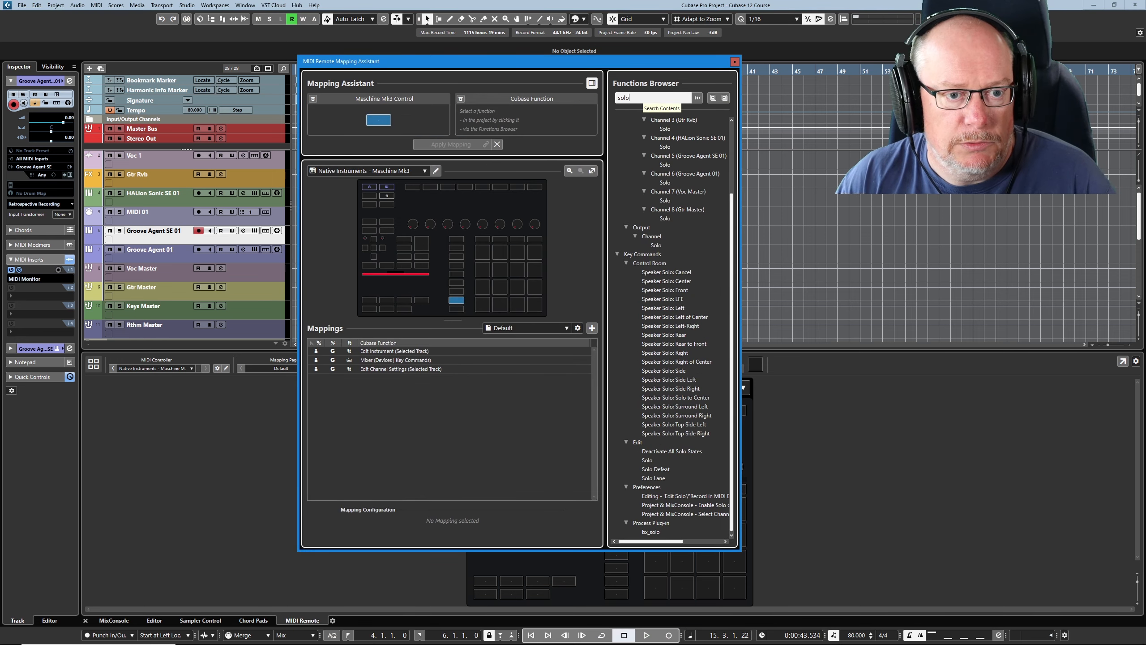
{"action": "scroll", "coordinate": [668, 226], "scroll_direction": "up", "scroll_amount": 3}
{"action": "left_click", "coordinate": [638, 133]}
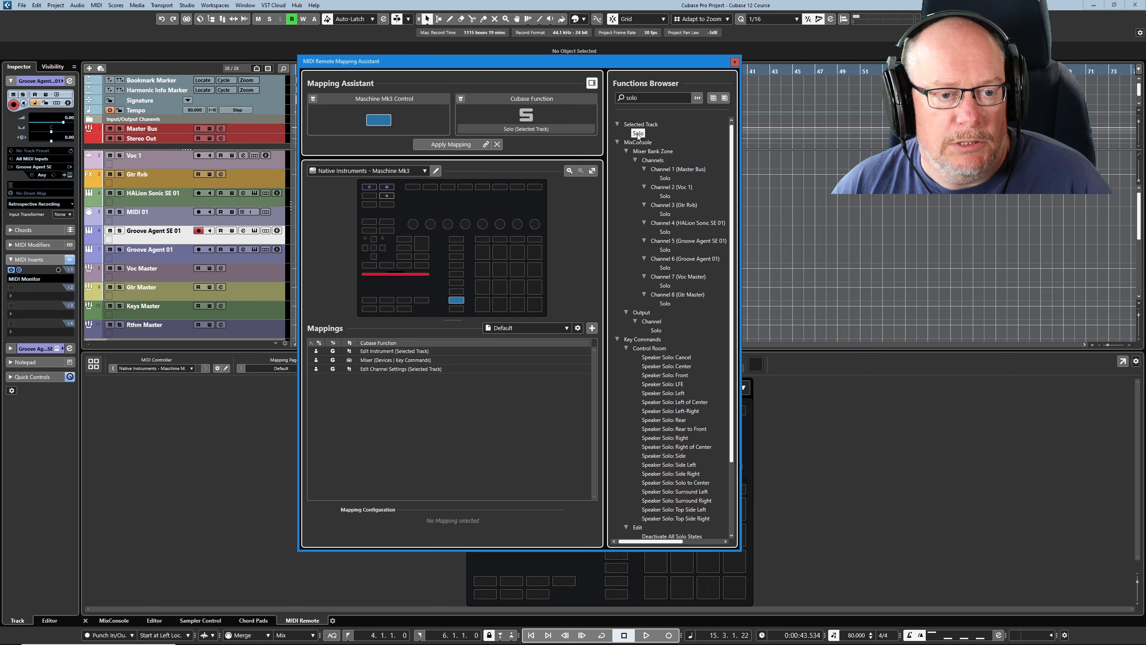
{"action": "left_click", "coordinate": [459, 145]}
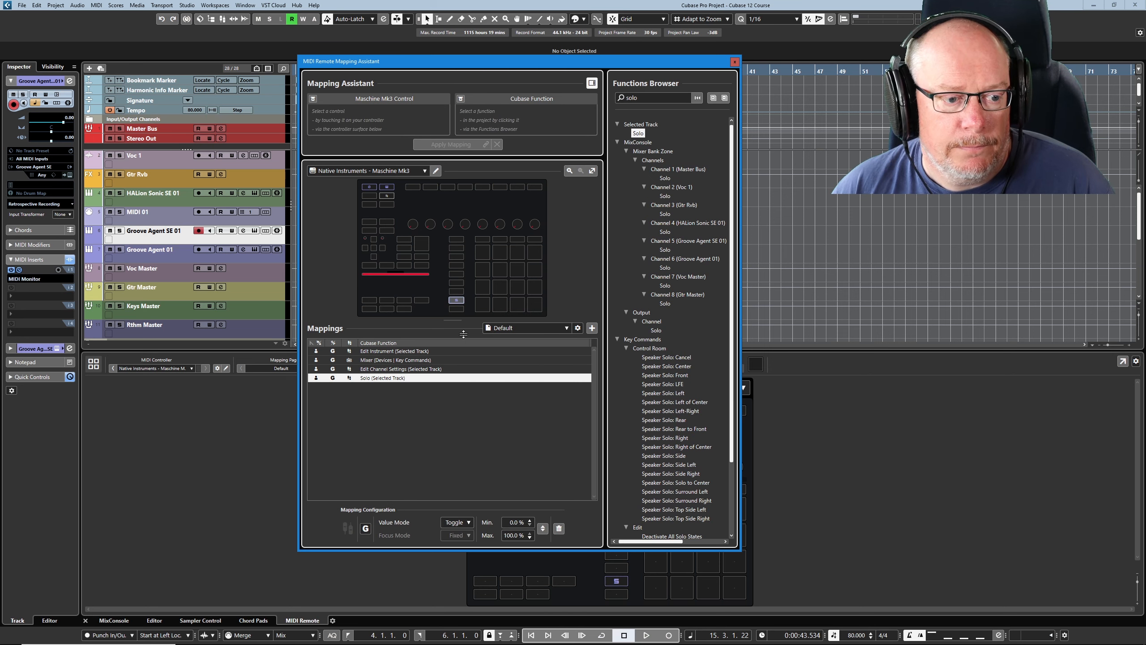
{"action": "left_click", "coordinate": [735, 62]}
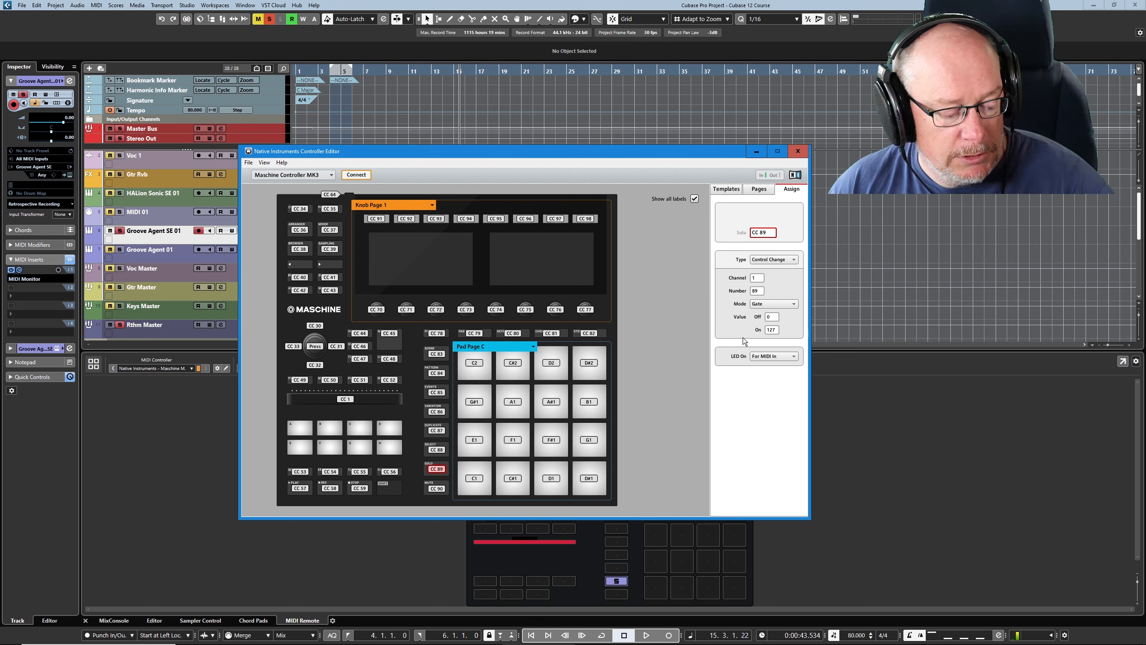
In Controller Editor, set LED On for the Solo button (CC 89) to For MIDI Out and return to Cubase.
{"action": "left_click", "coordinate": [776, 358]}
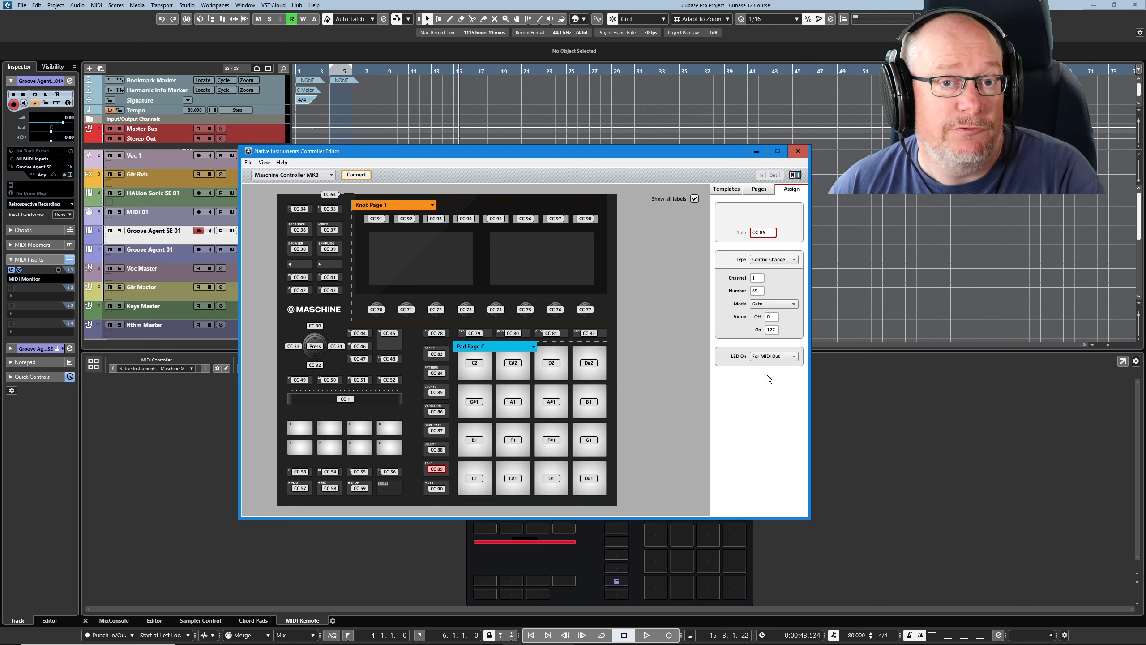
{"action": "left_click", "coordinate": [966, 467]}
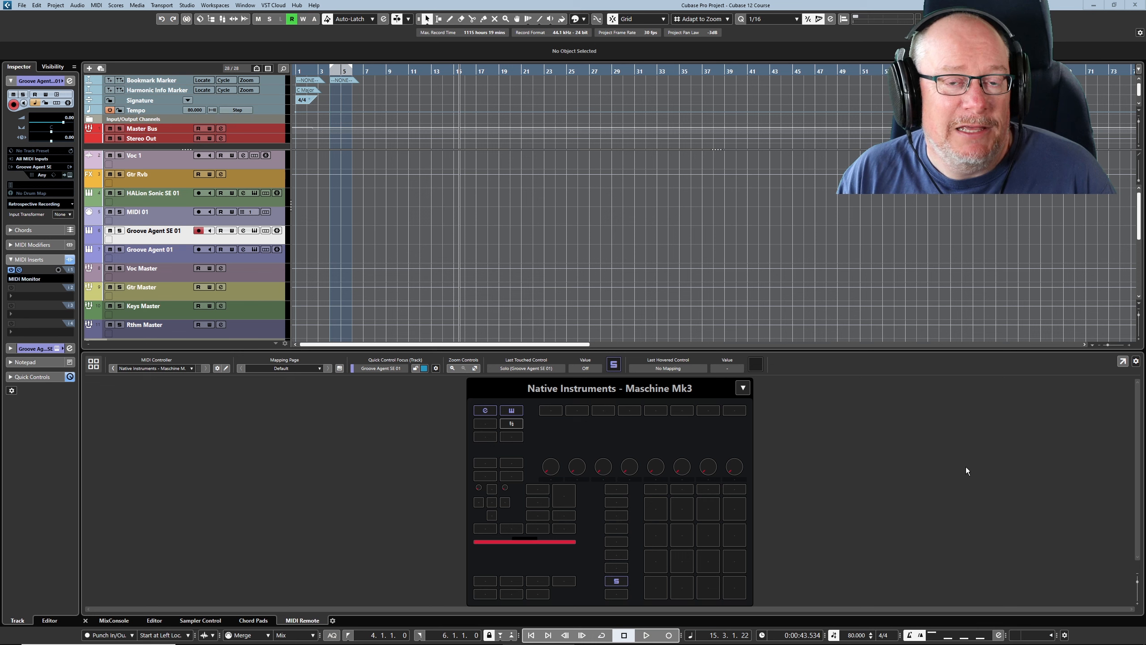